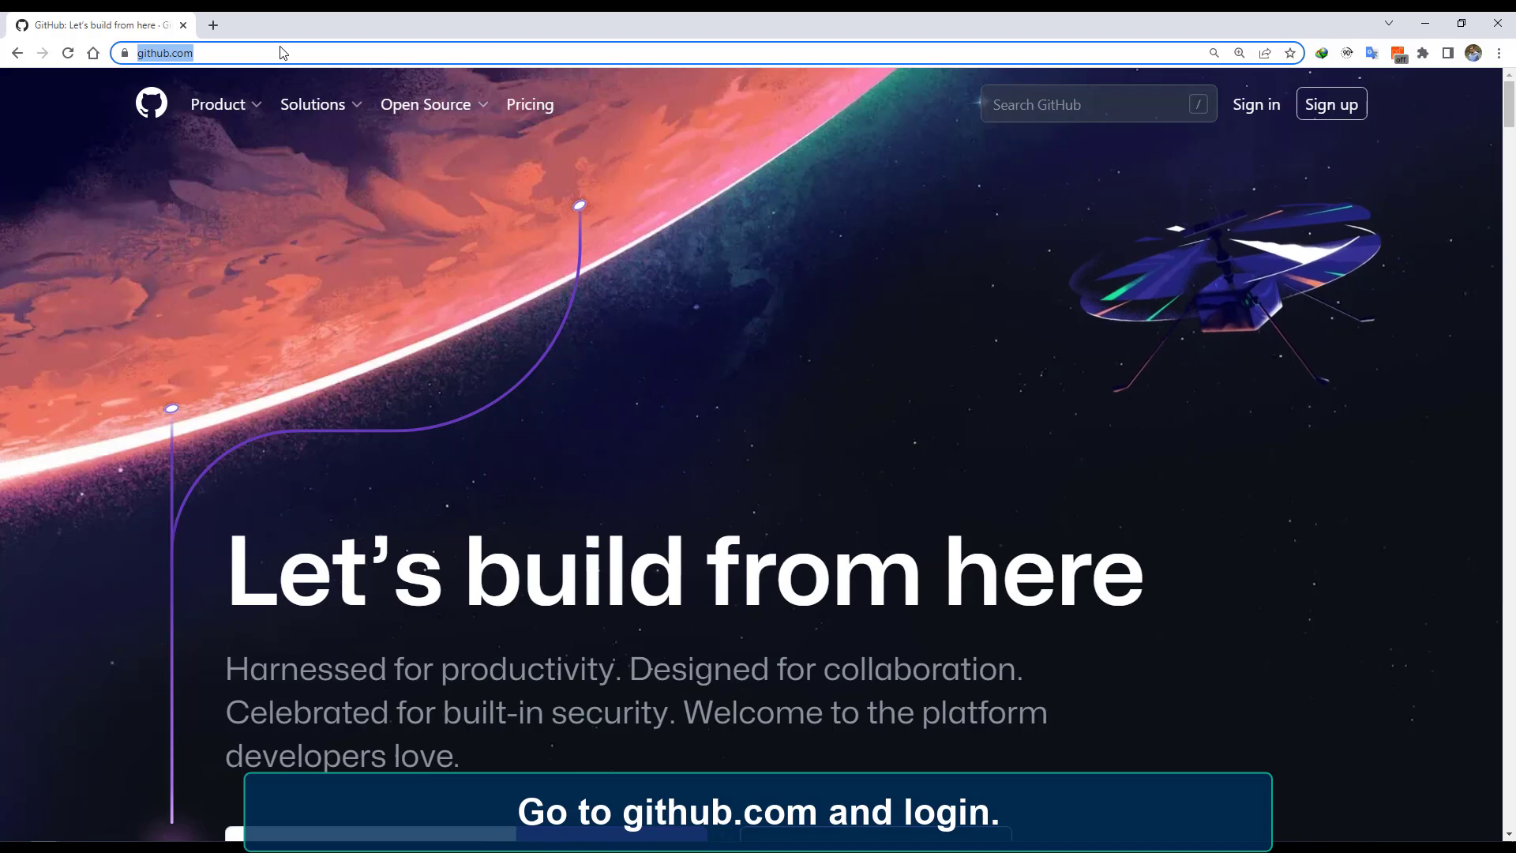
Go to github.com and sign in with the saved account credentials.
click(281, 48)
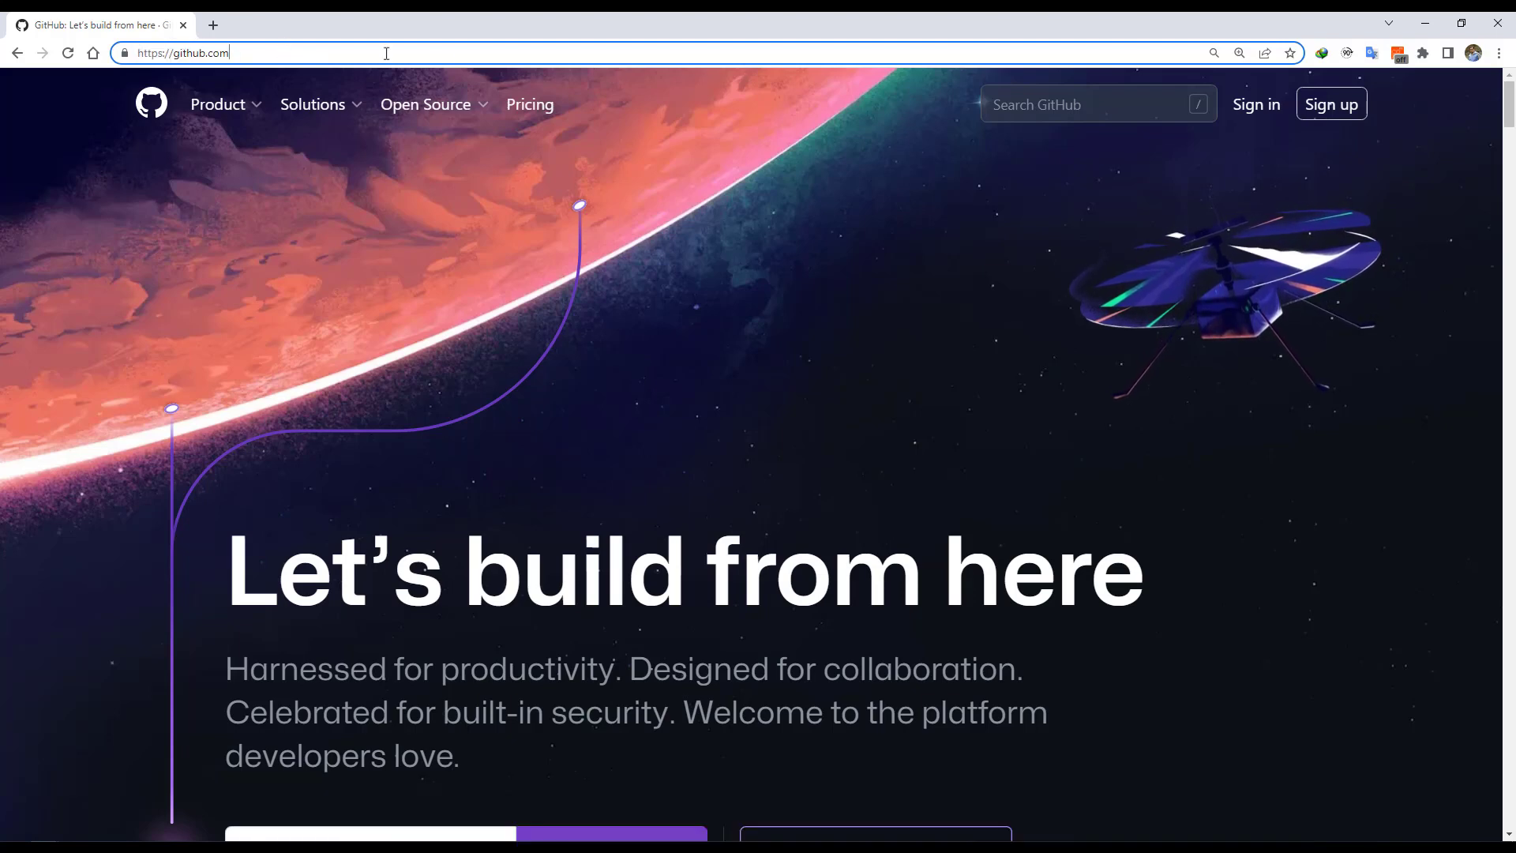
click(1365, 117)
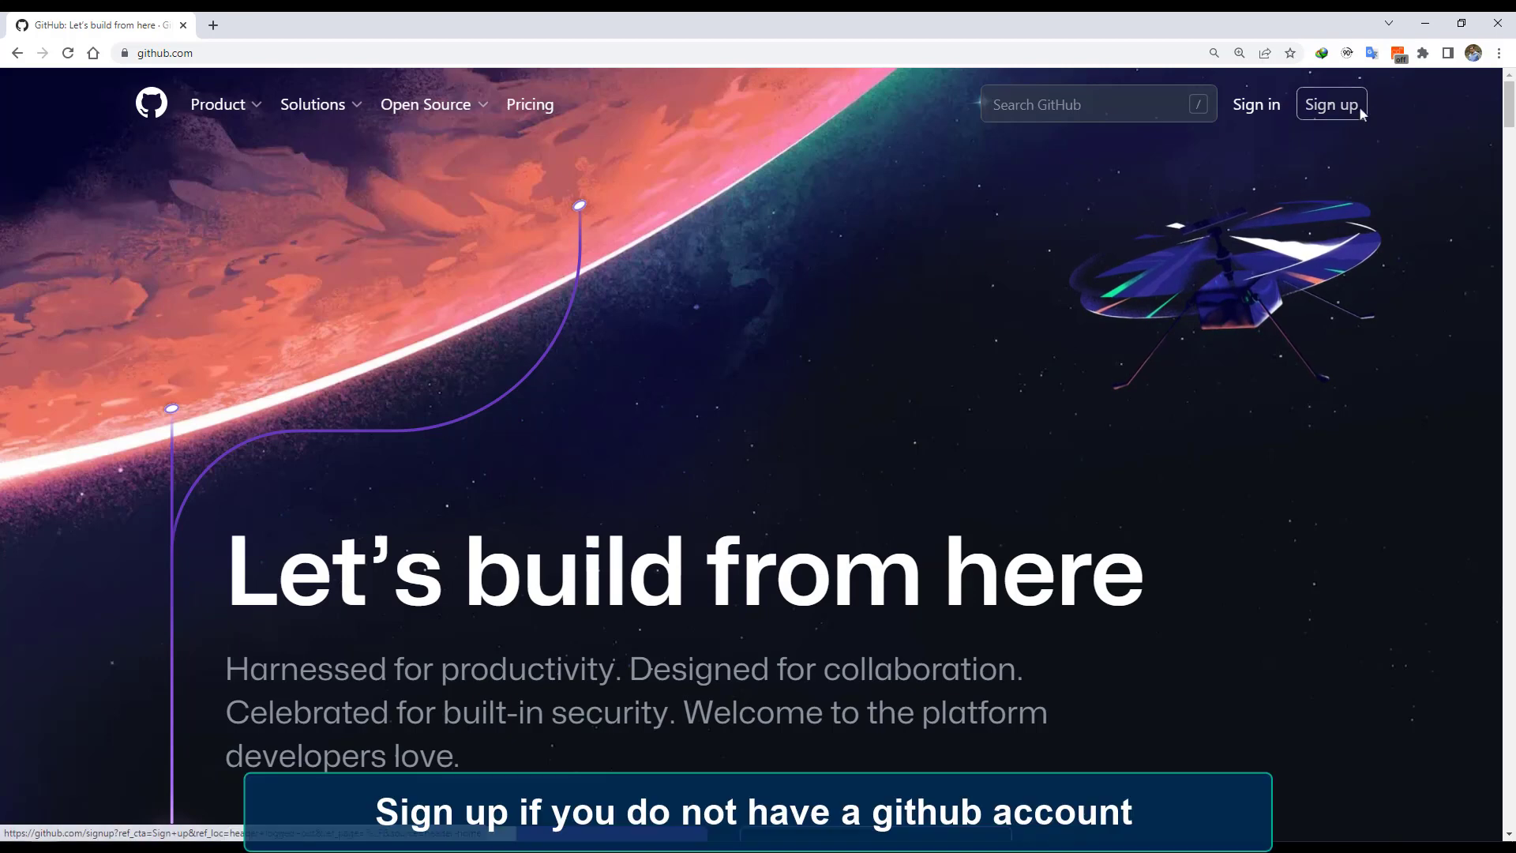
click(1260, 106)
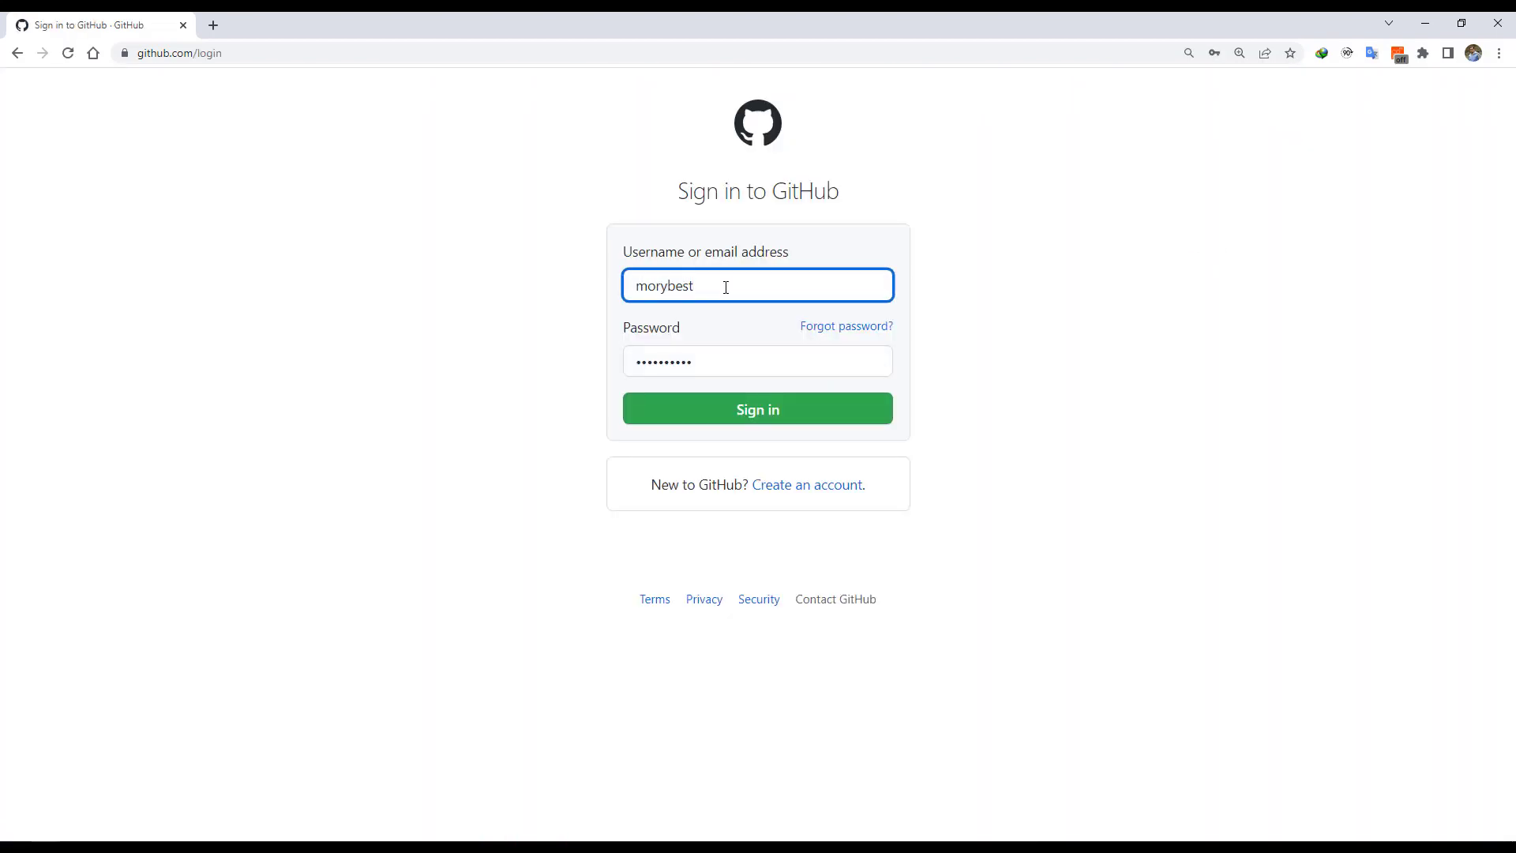
click(714, 419)
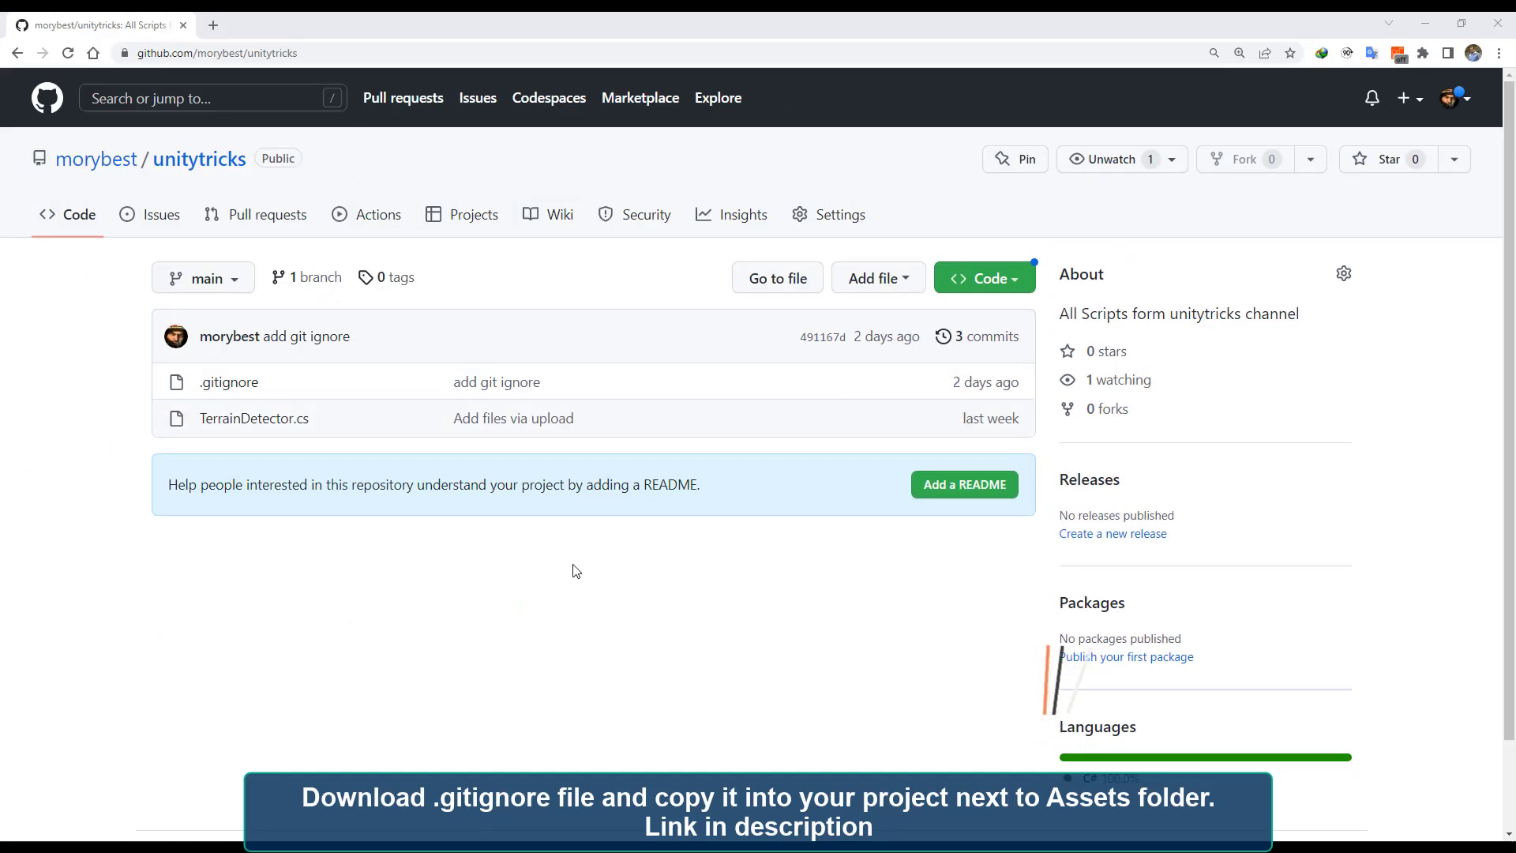
Open the .gitignore file in the unitytricks repository and download it.
click(229, 382)
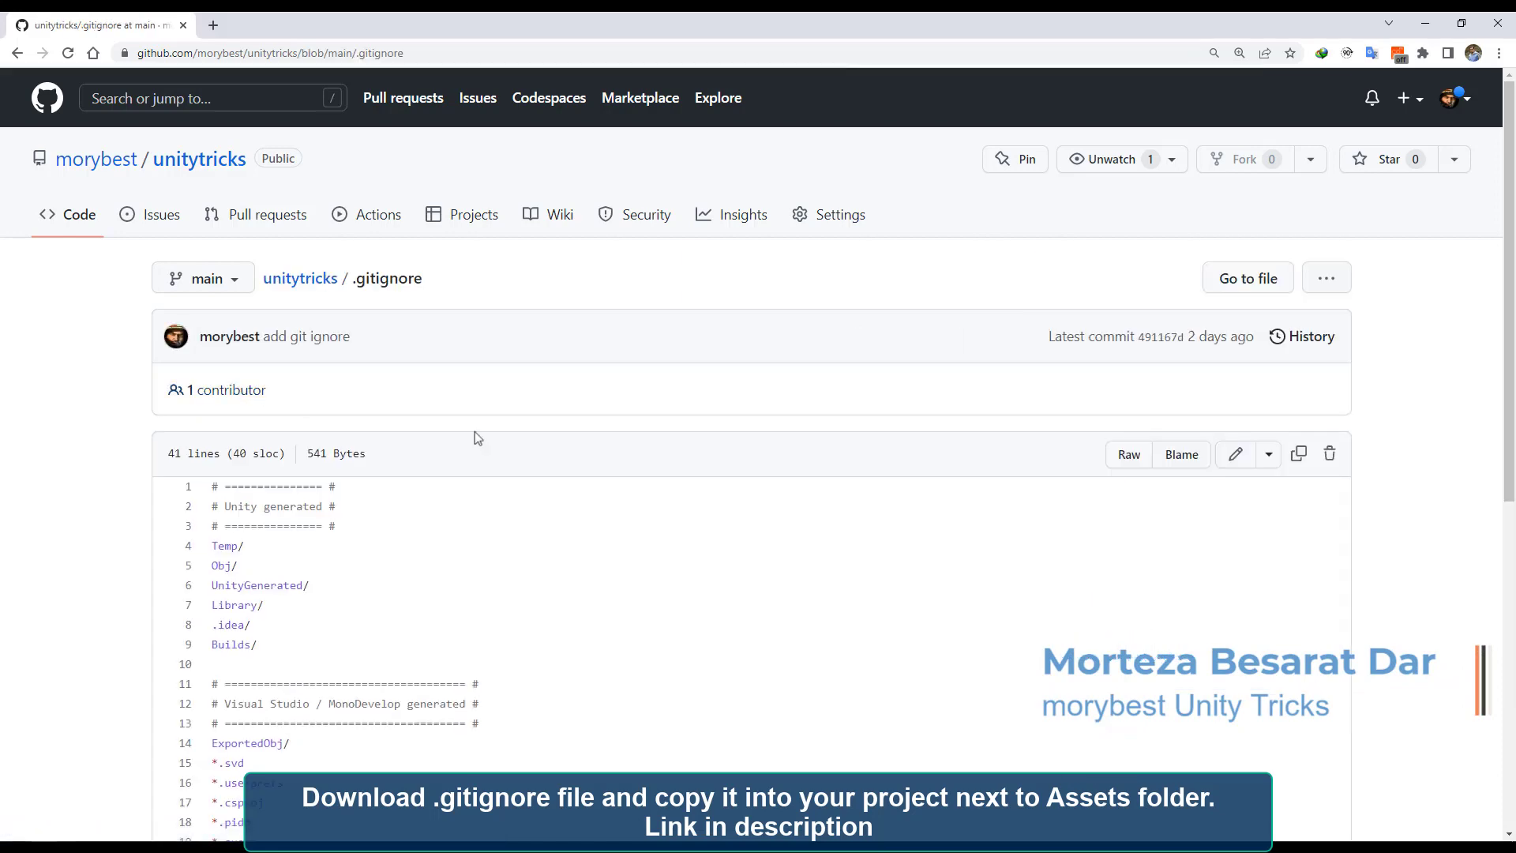
scroll(939, 530, down, 10)
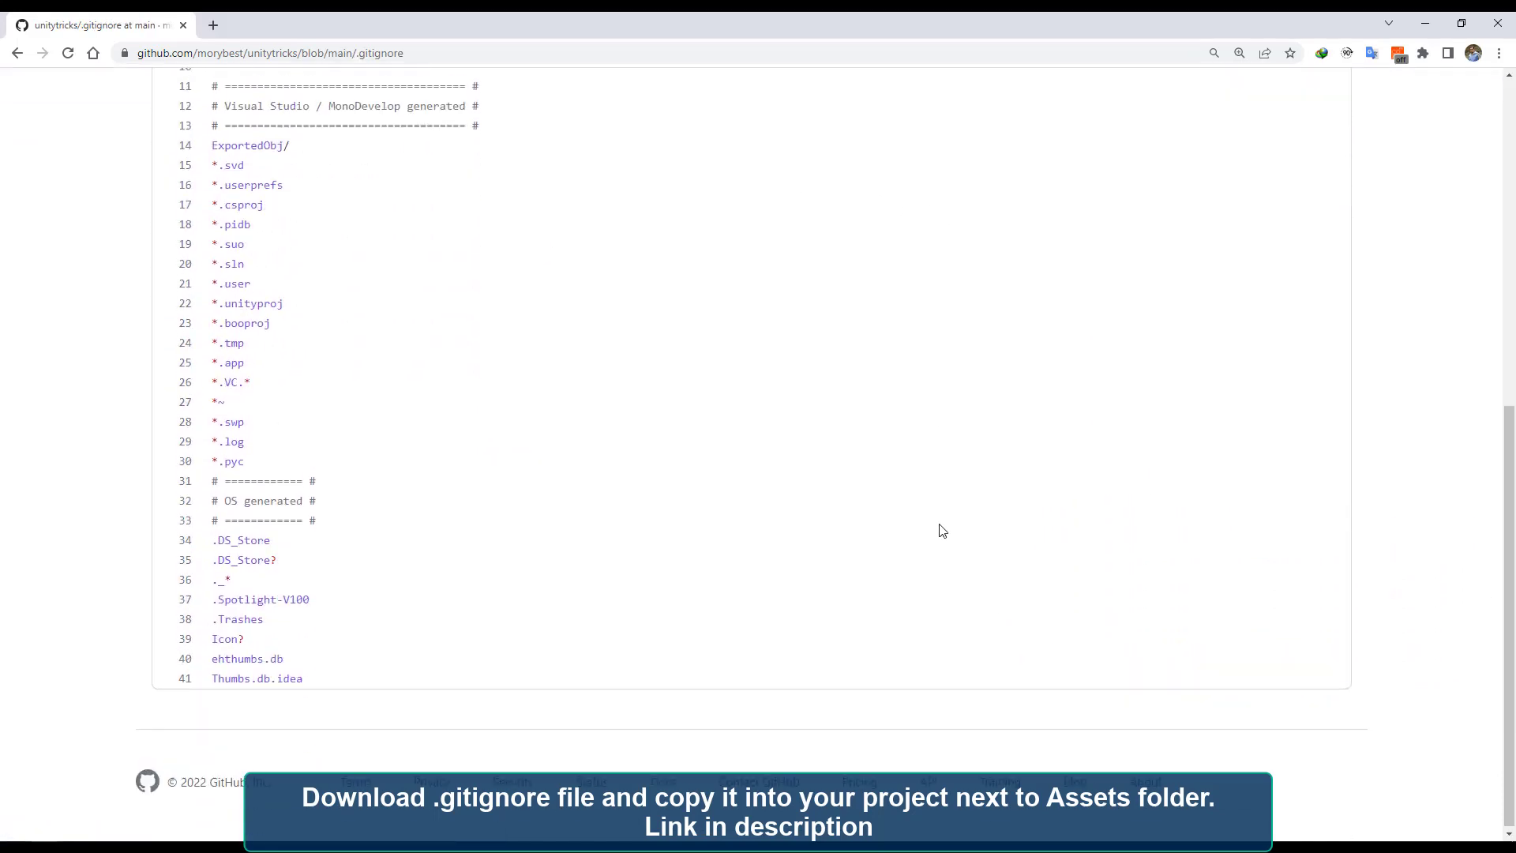
scroll(939, 531, up, 10)
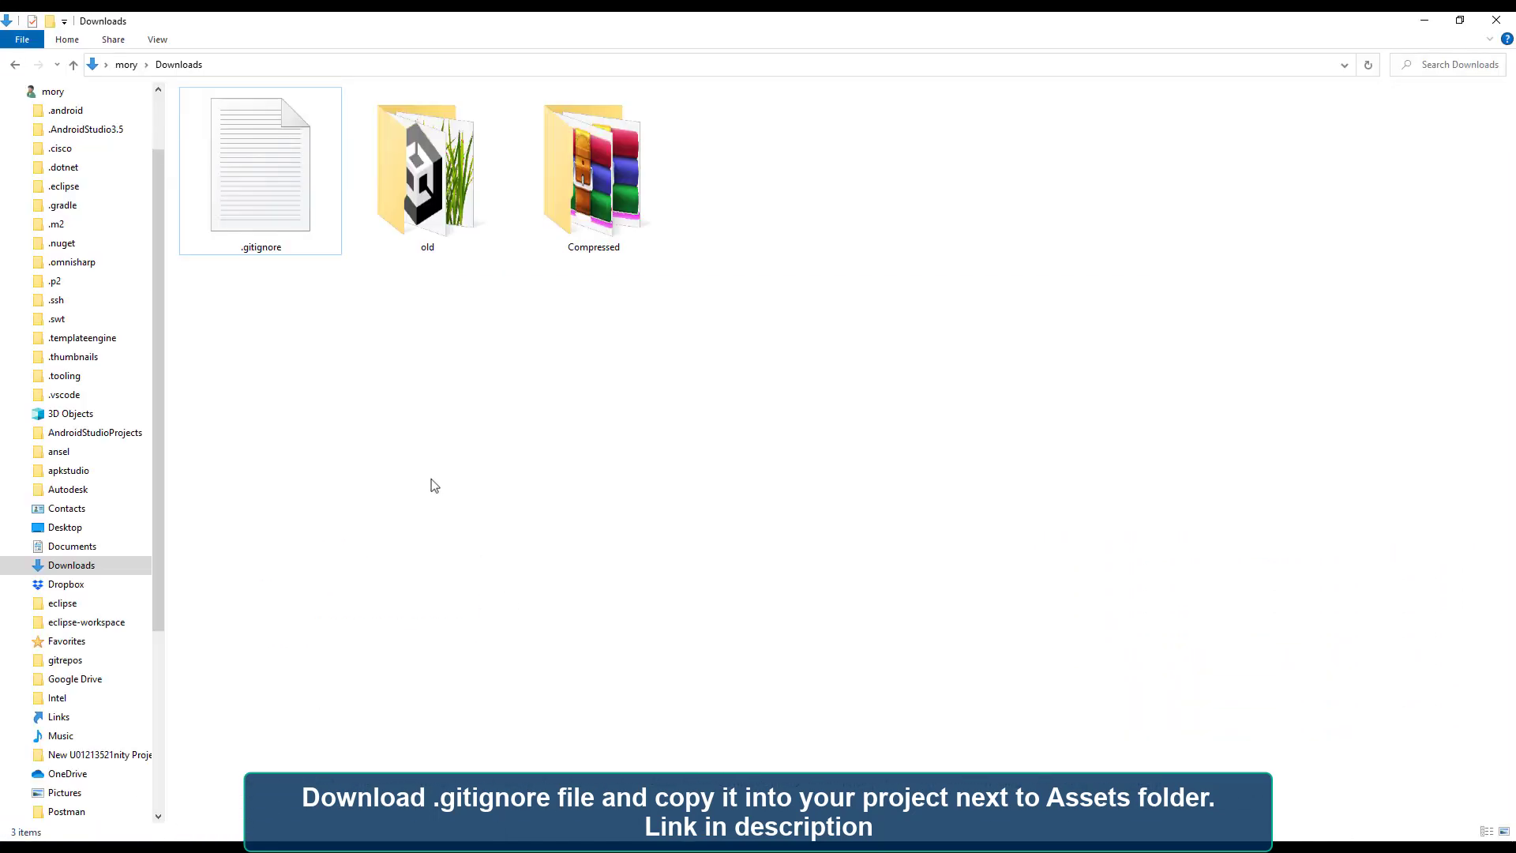
click(224, 155)
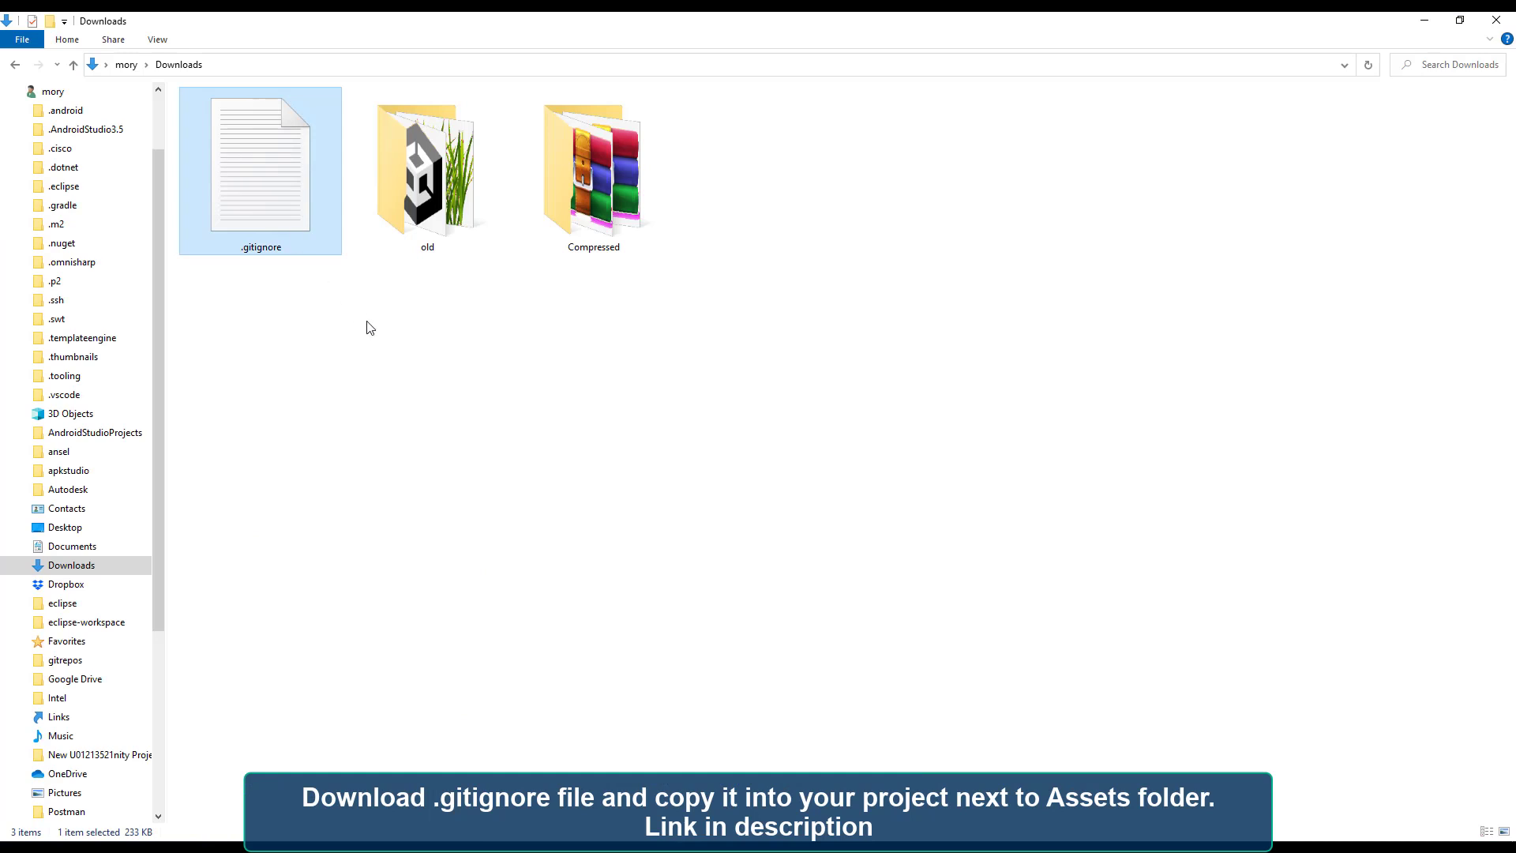
Copy the downloaded .gitignore file from the Downloads folder.
right_click(262, 198)
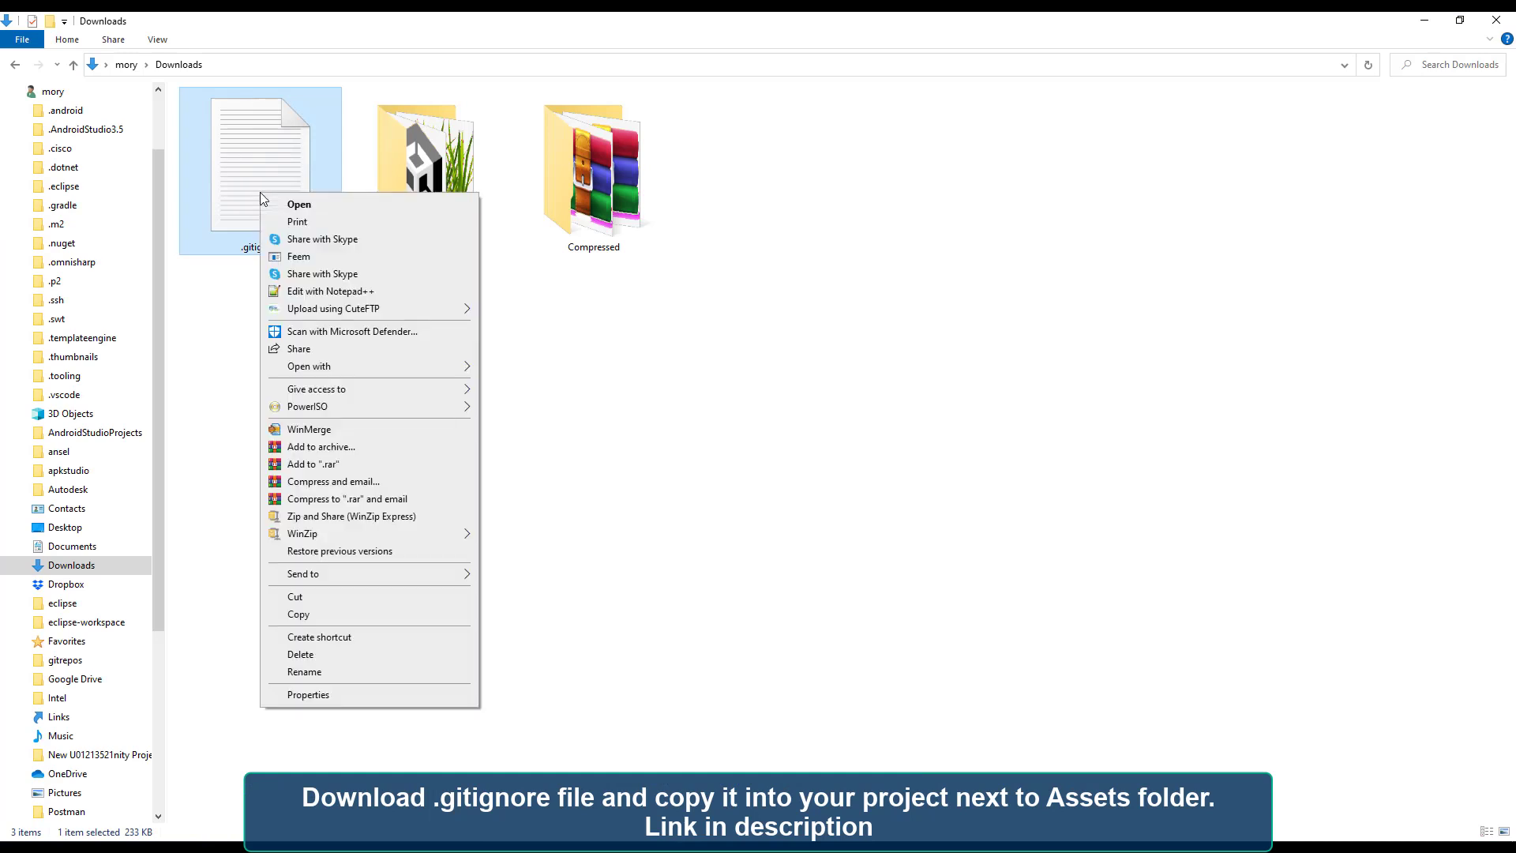
click(342, 617)
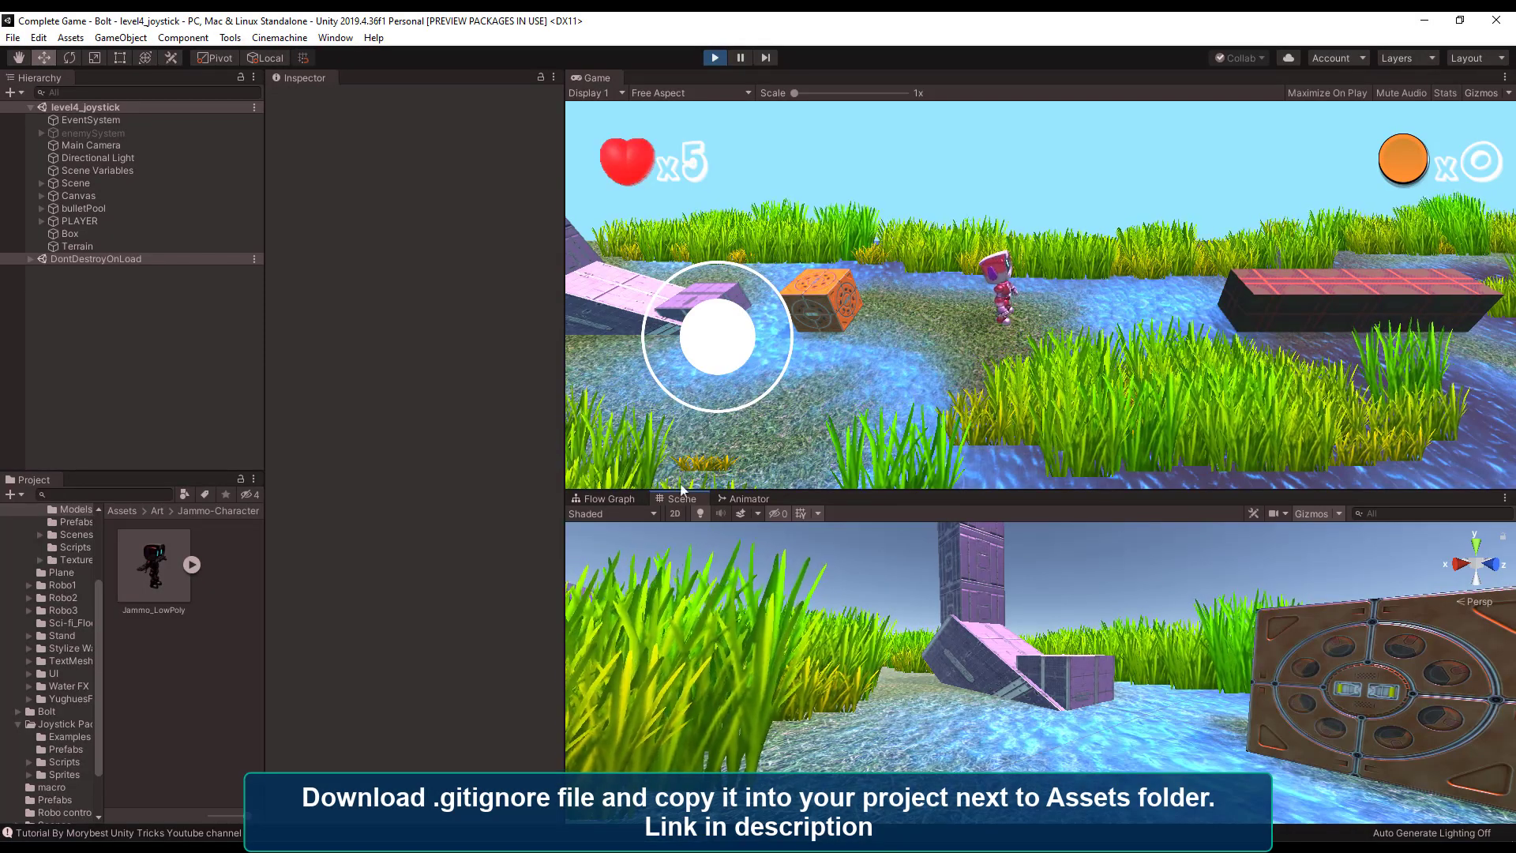
Exit play mode and reveal the Jammo_LowPoly asset's folder in Explorer.
click(713, 58)
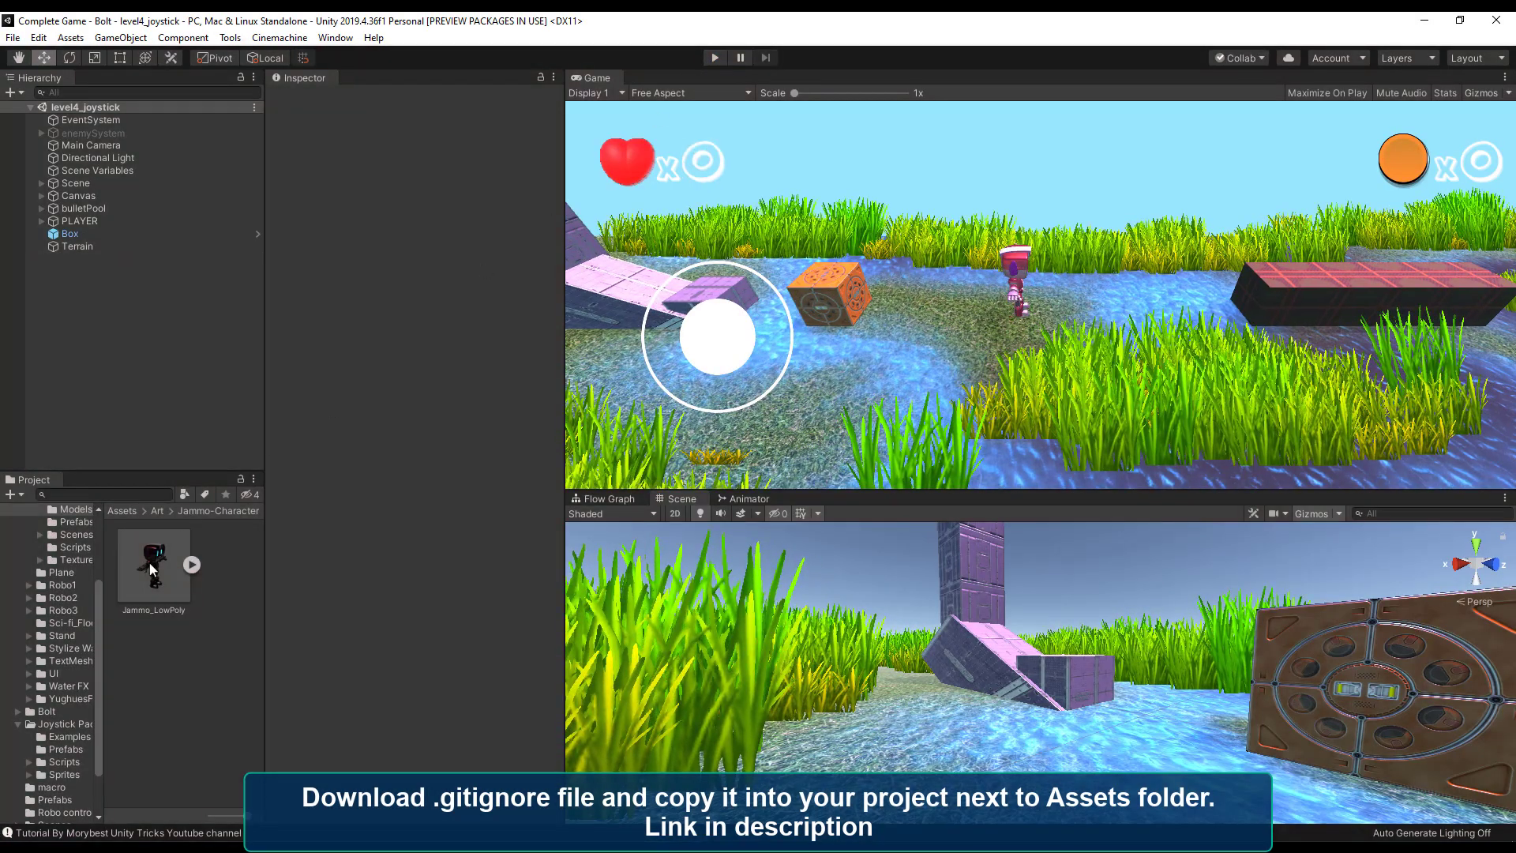
click(148, 562)
right_click(149, 562)
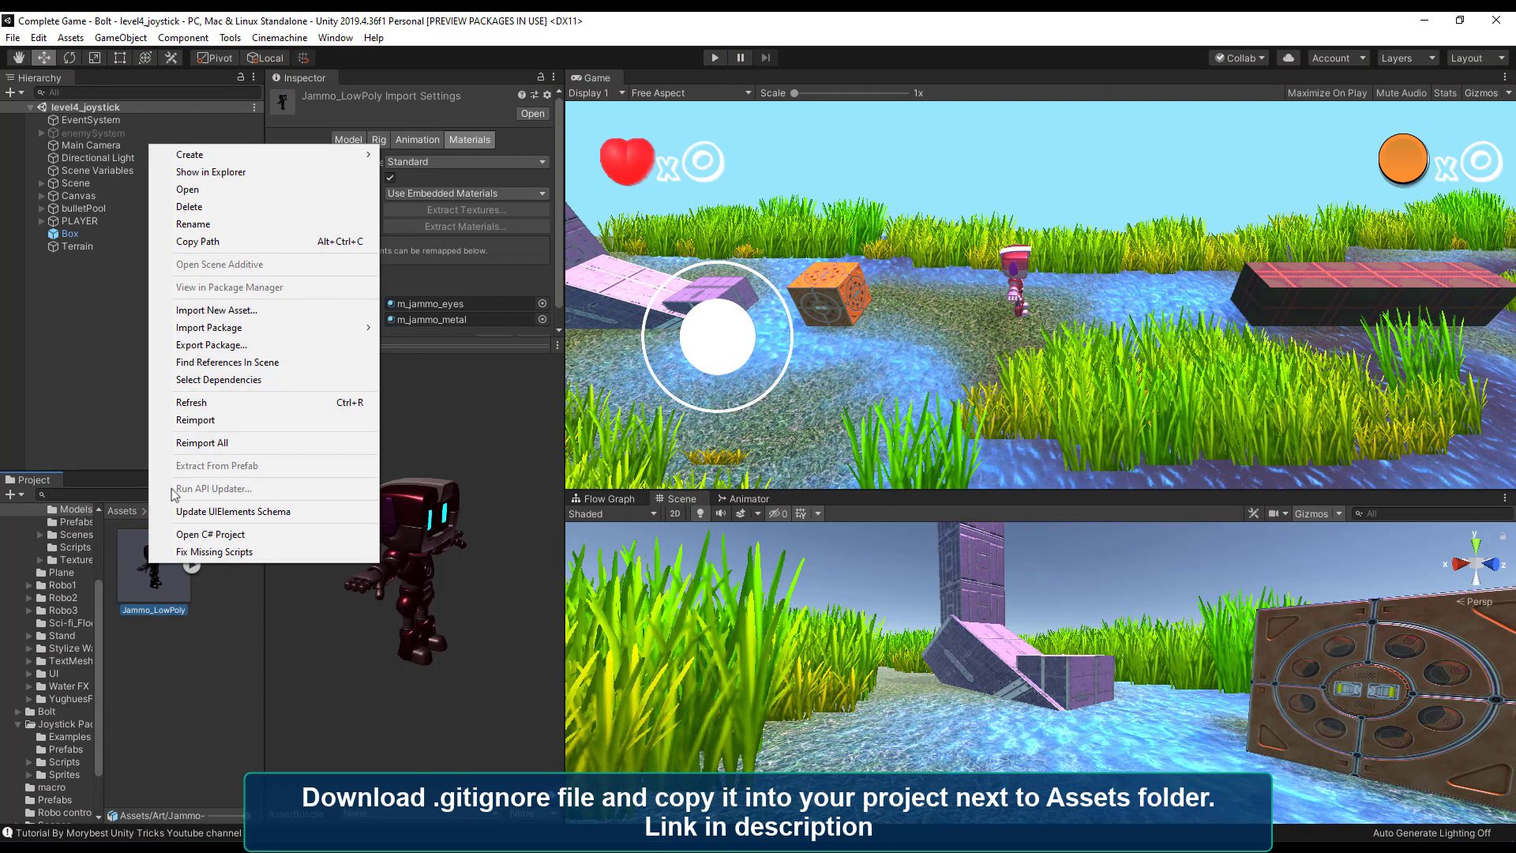
click(266, 173)
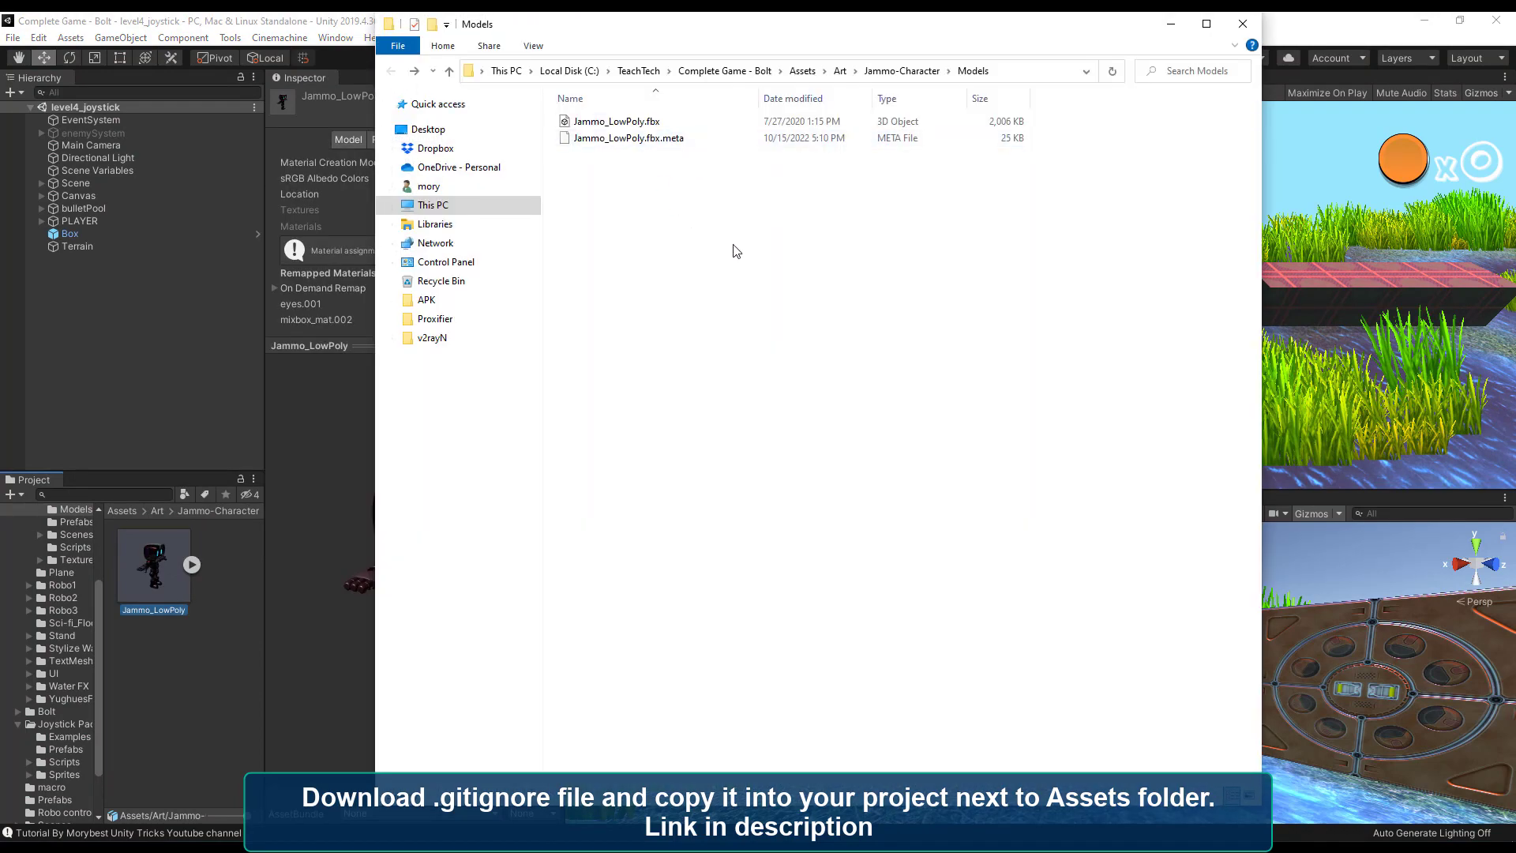
Go up to the Complete Game - Bolt project folder and paste the .gitignore file next to Assets.
click(725, 70)
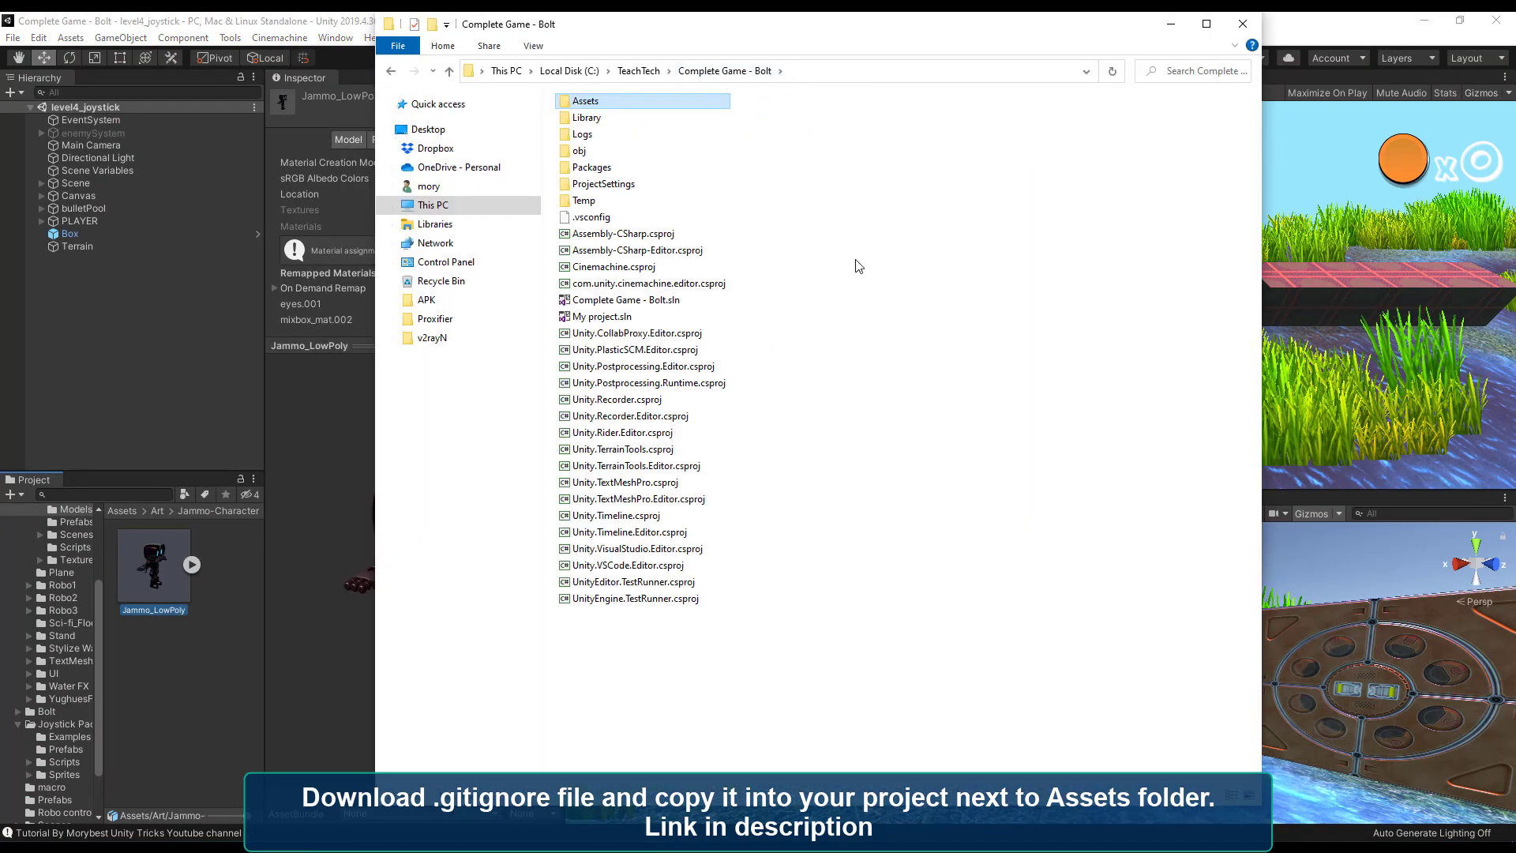
right_click(689, 671)
click(725, 457)
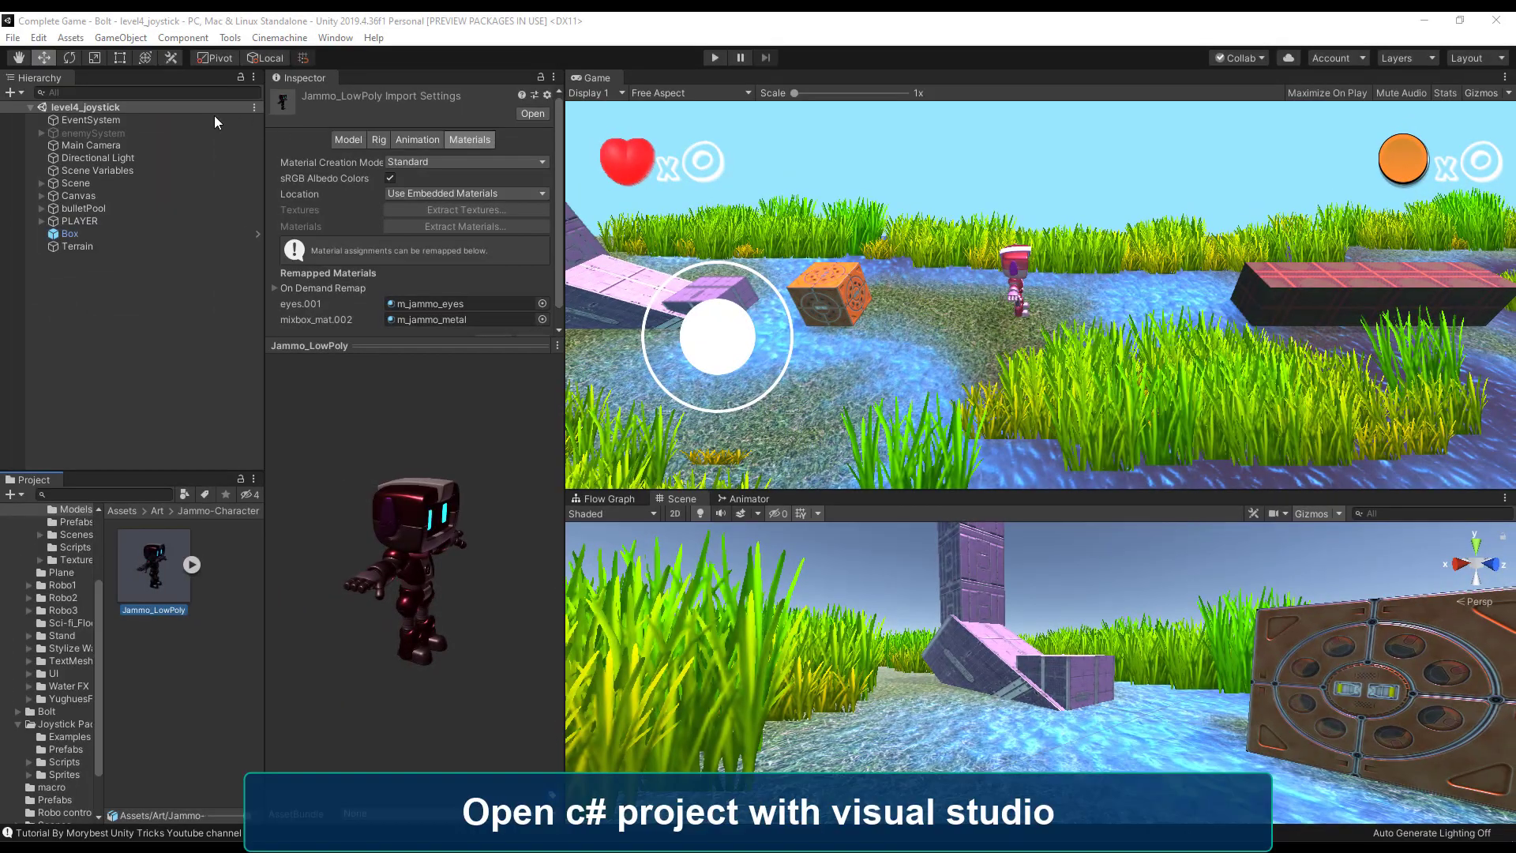
Open the Unity project as a C# project in Visual Studio.
click(120, 37)
mouse_move(70, 37)
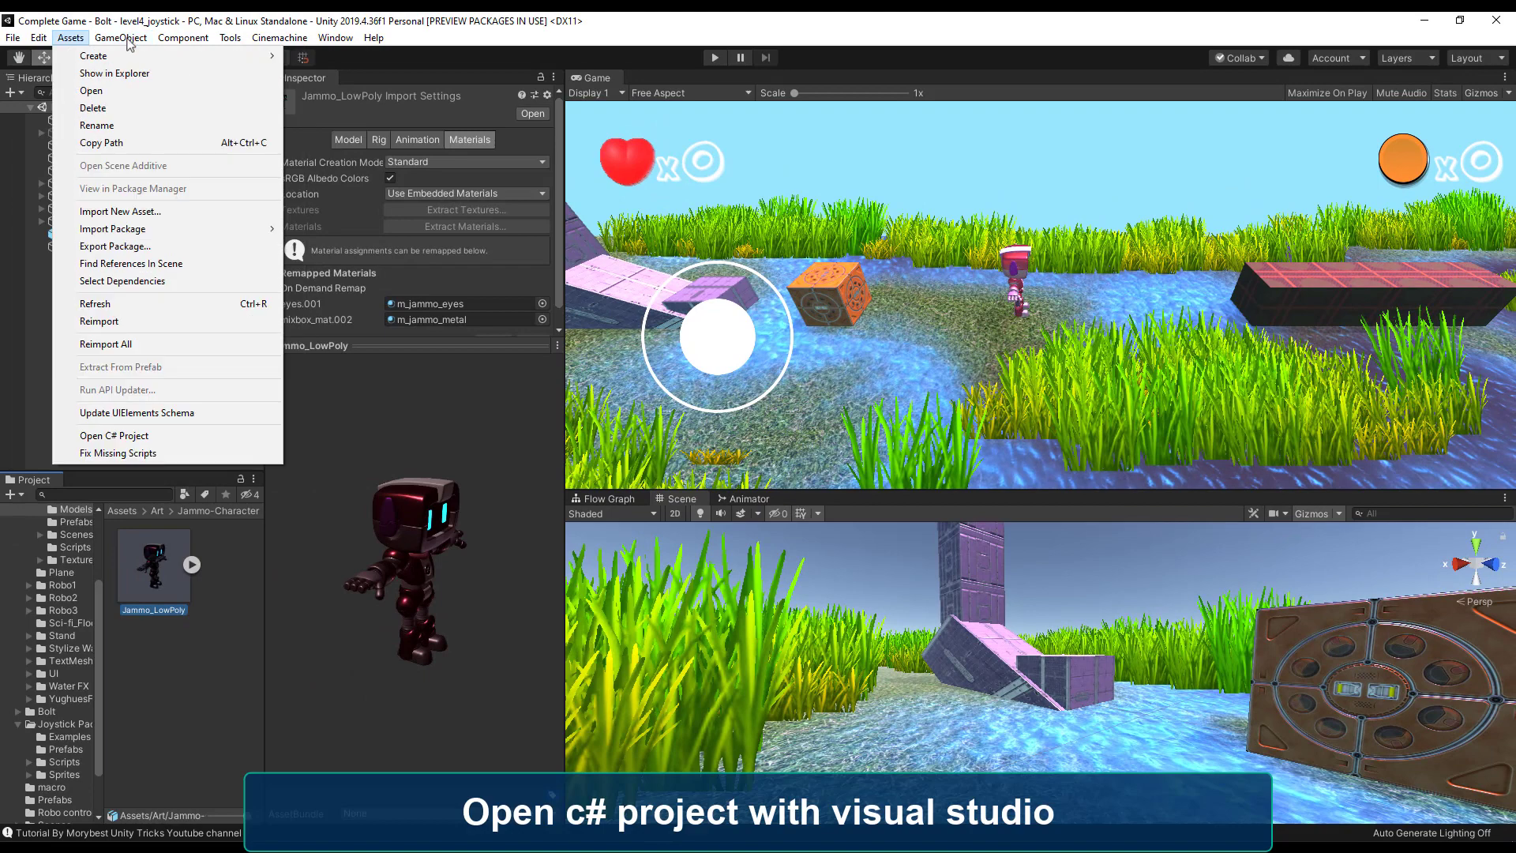
click(153, 439)
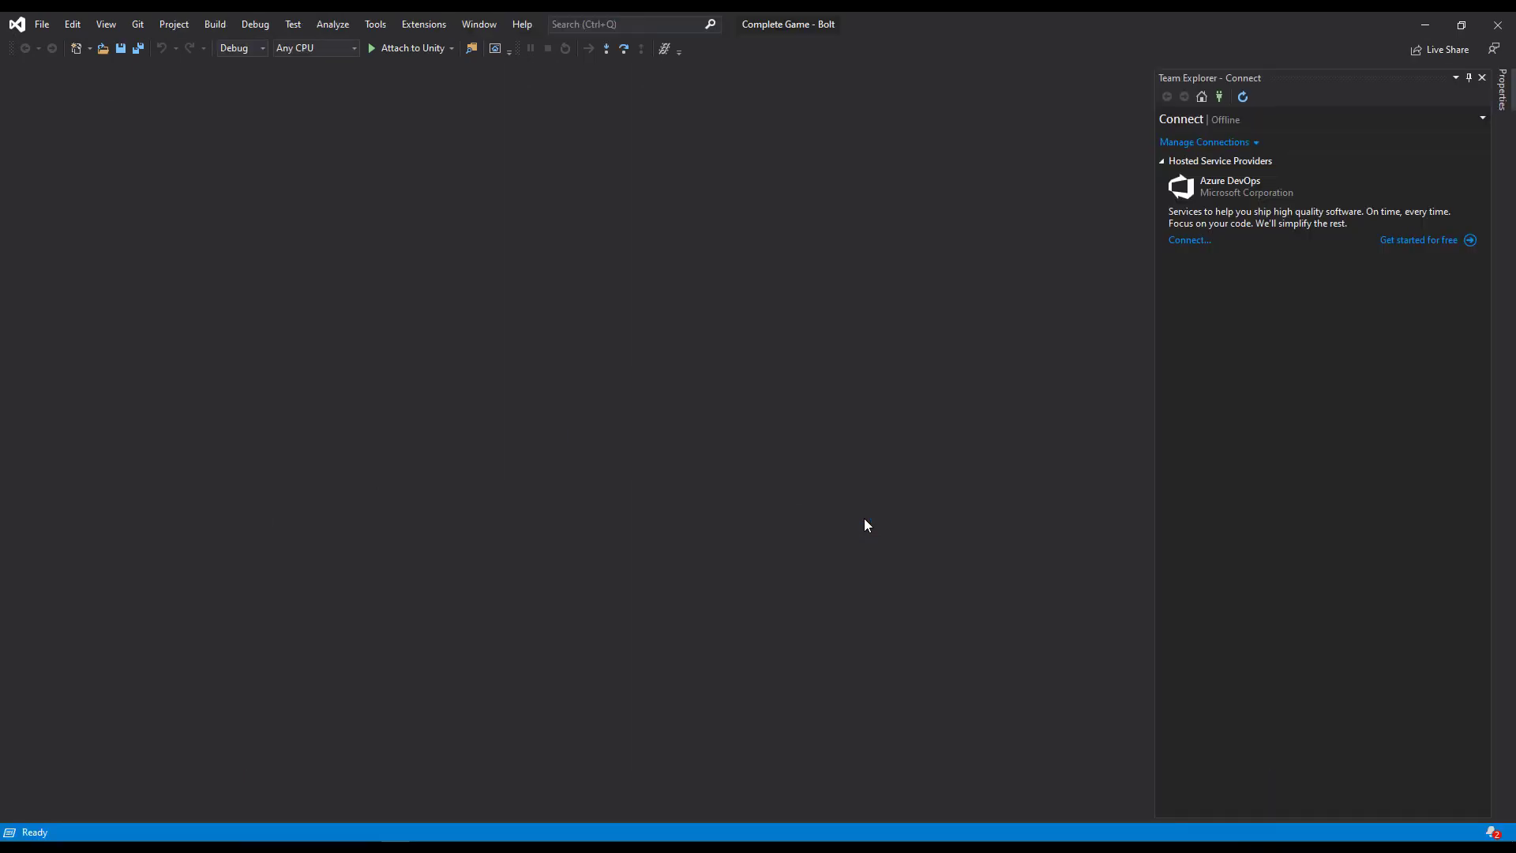
Create a GitHub repository for the project with the description "A new game" and push it.
click(139, 27)
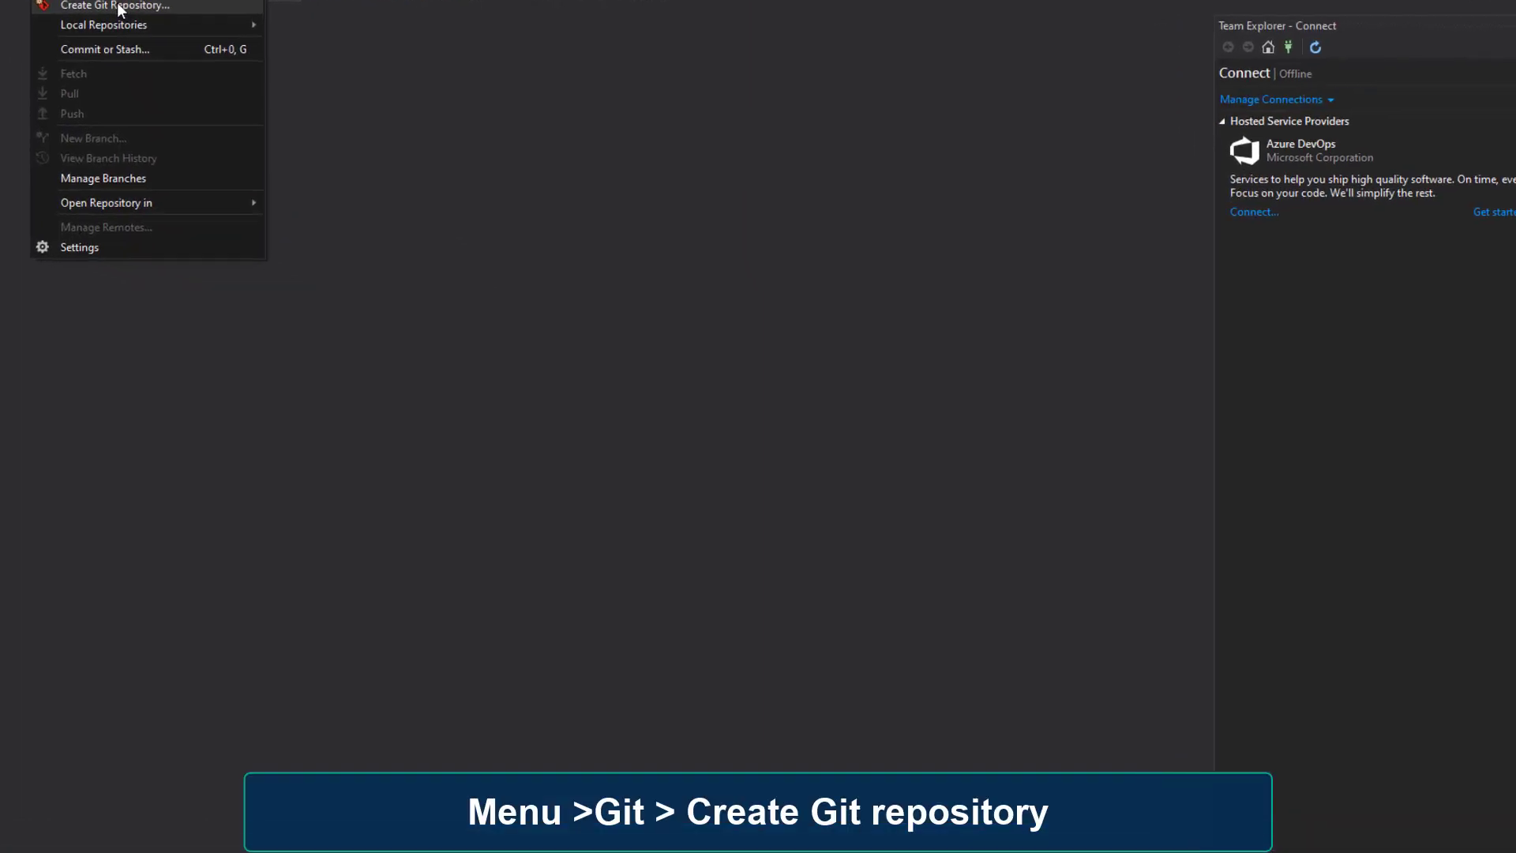
click(189, 58)
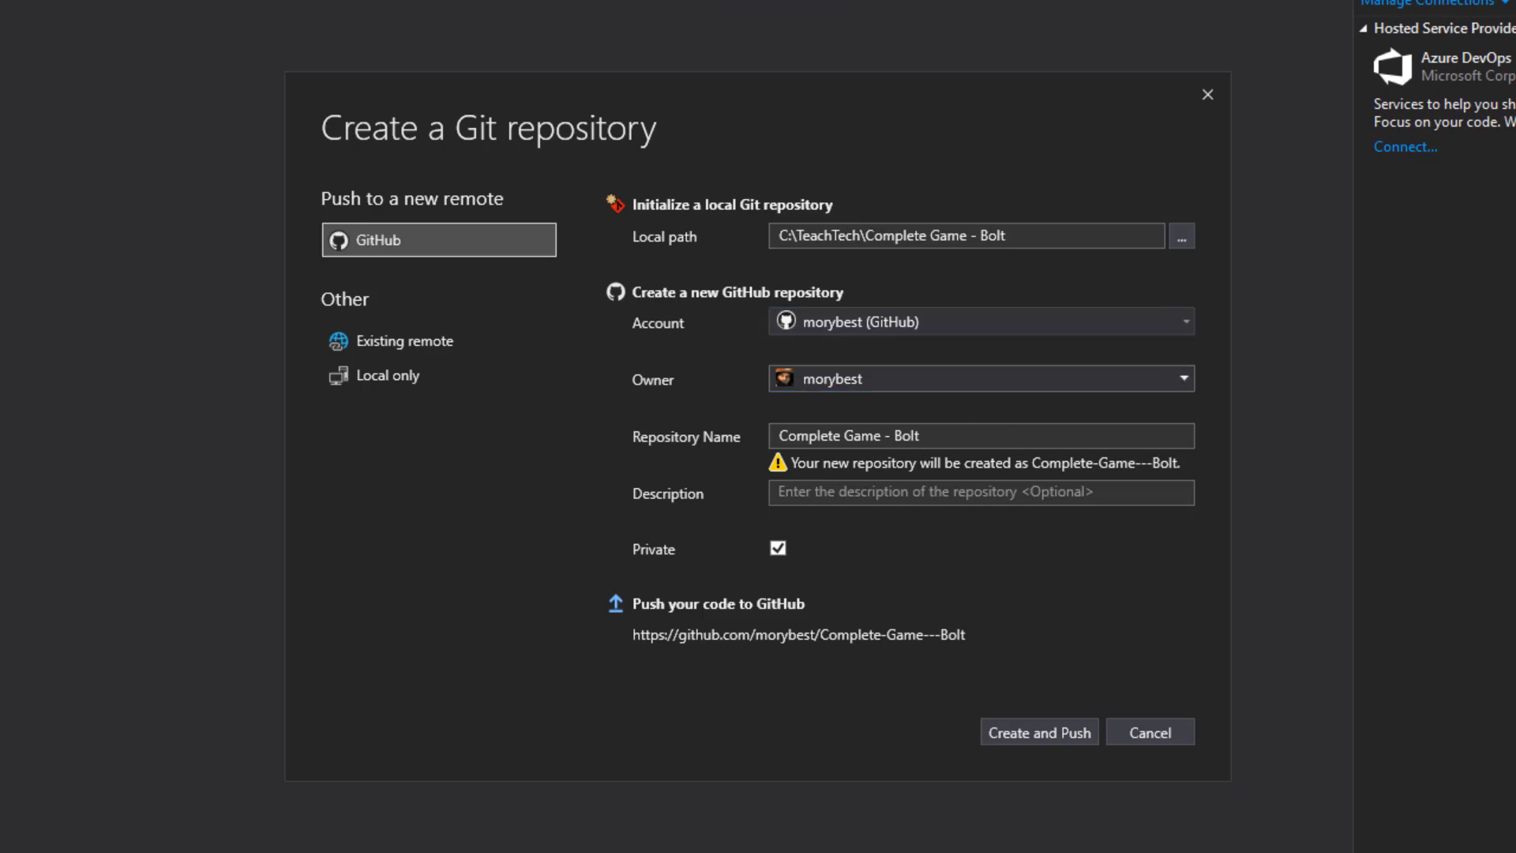
click(874, 488)
text(A new )
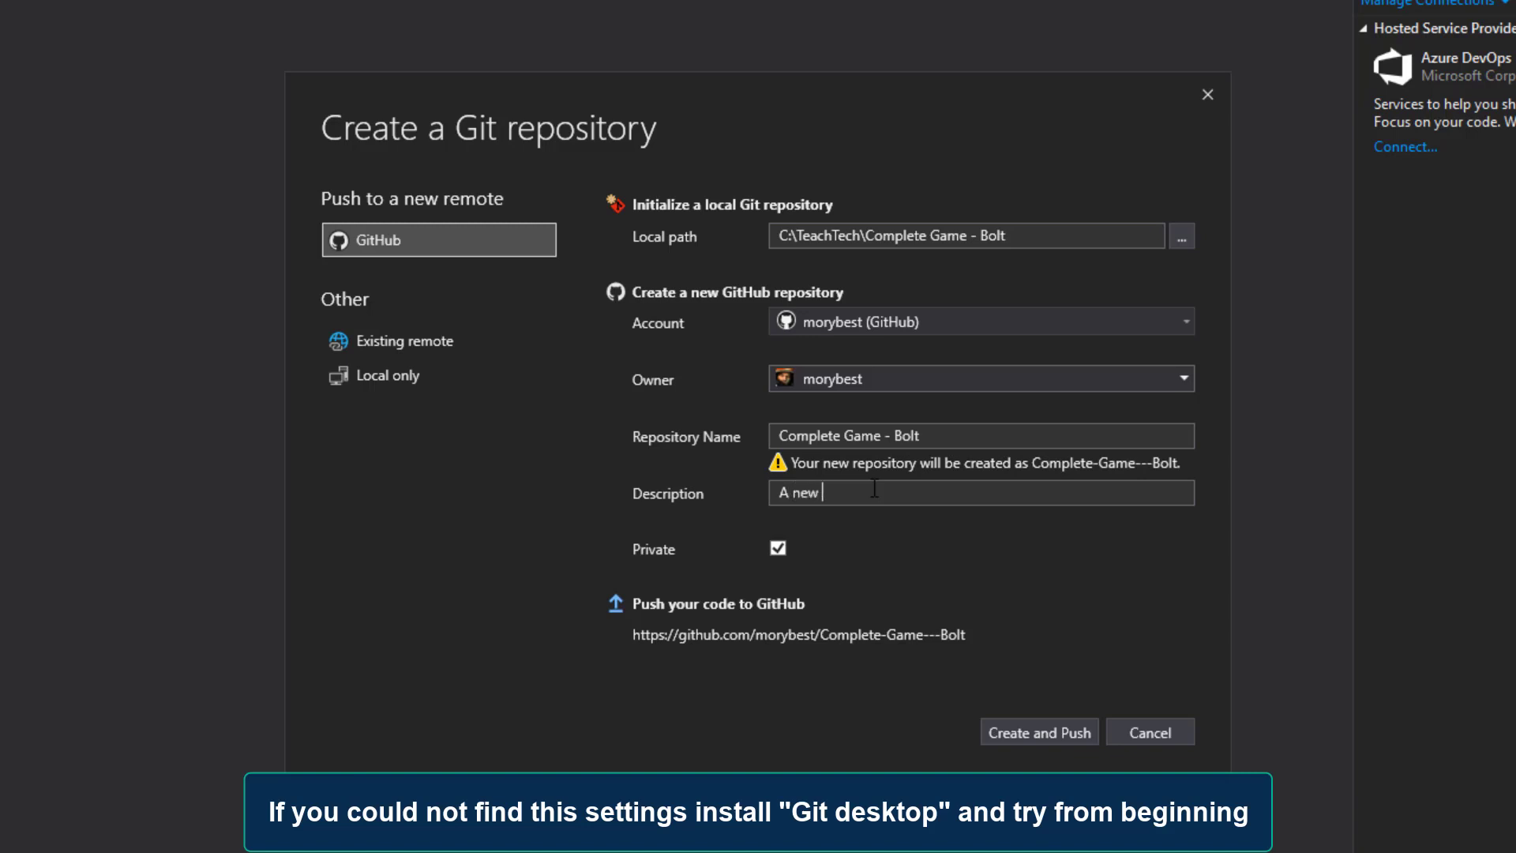
text(game)
click(1029, 731)
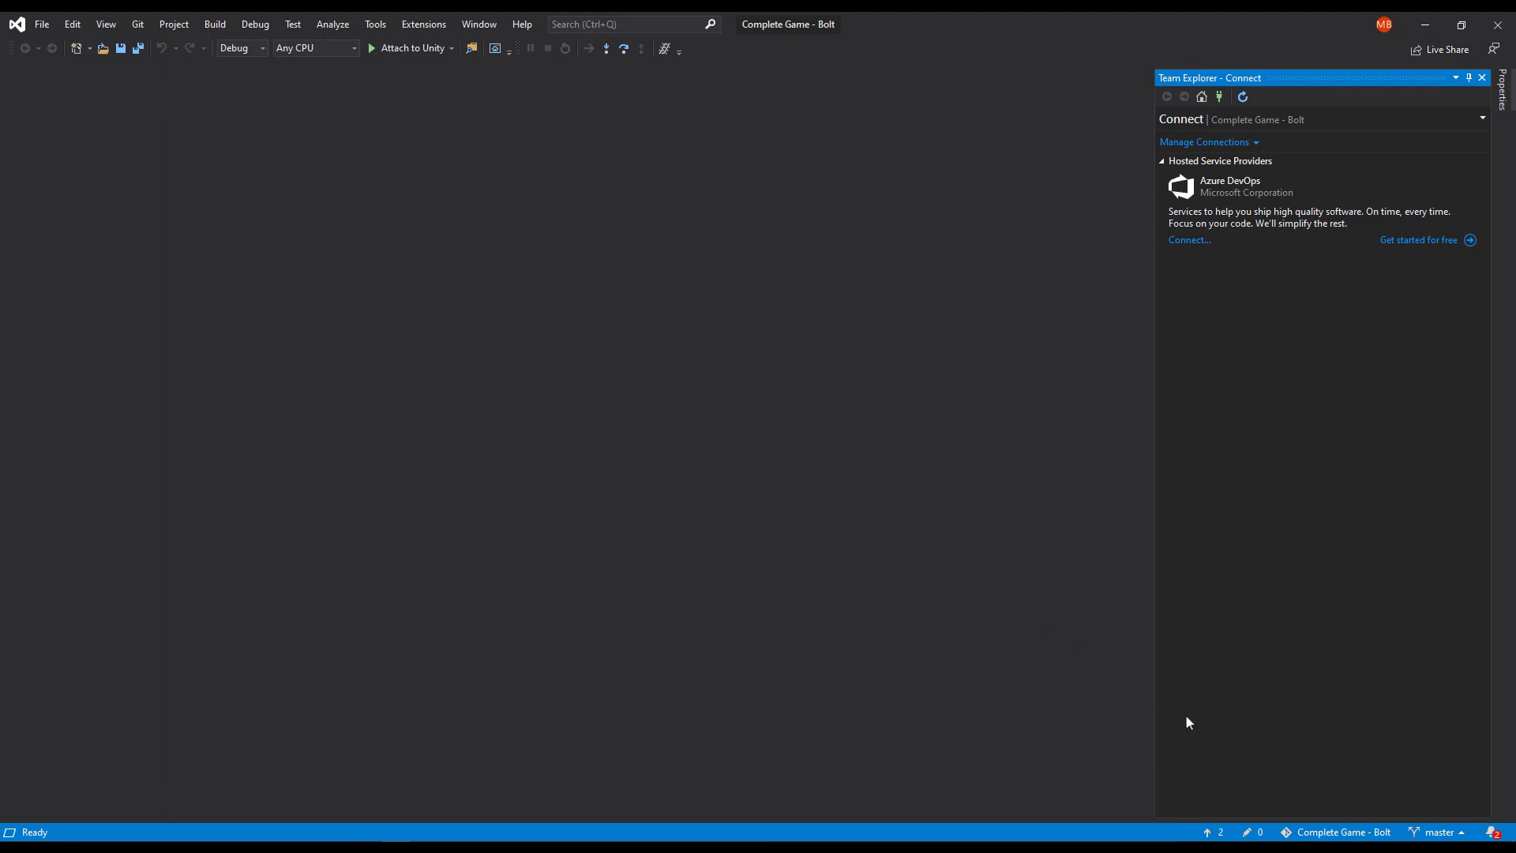
Open the Git repository view and push the master branch to origin.
click(1347, 832)
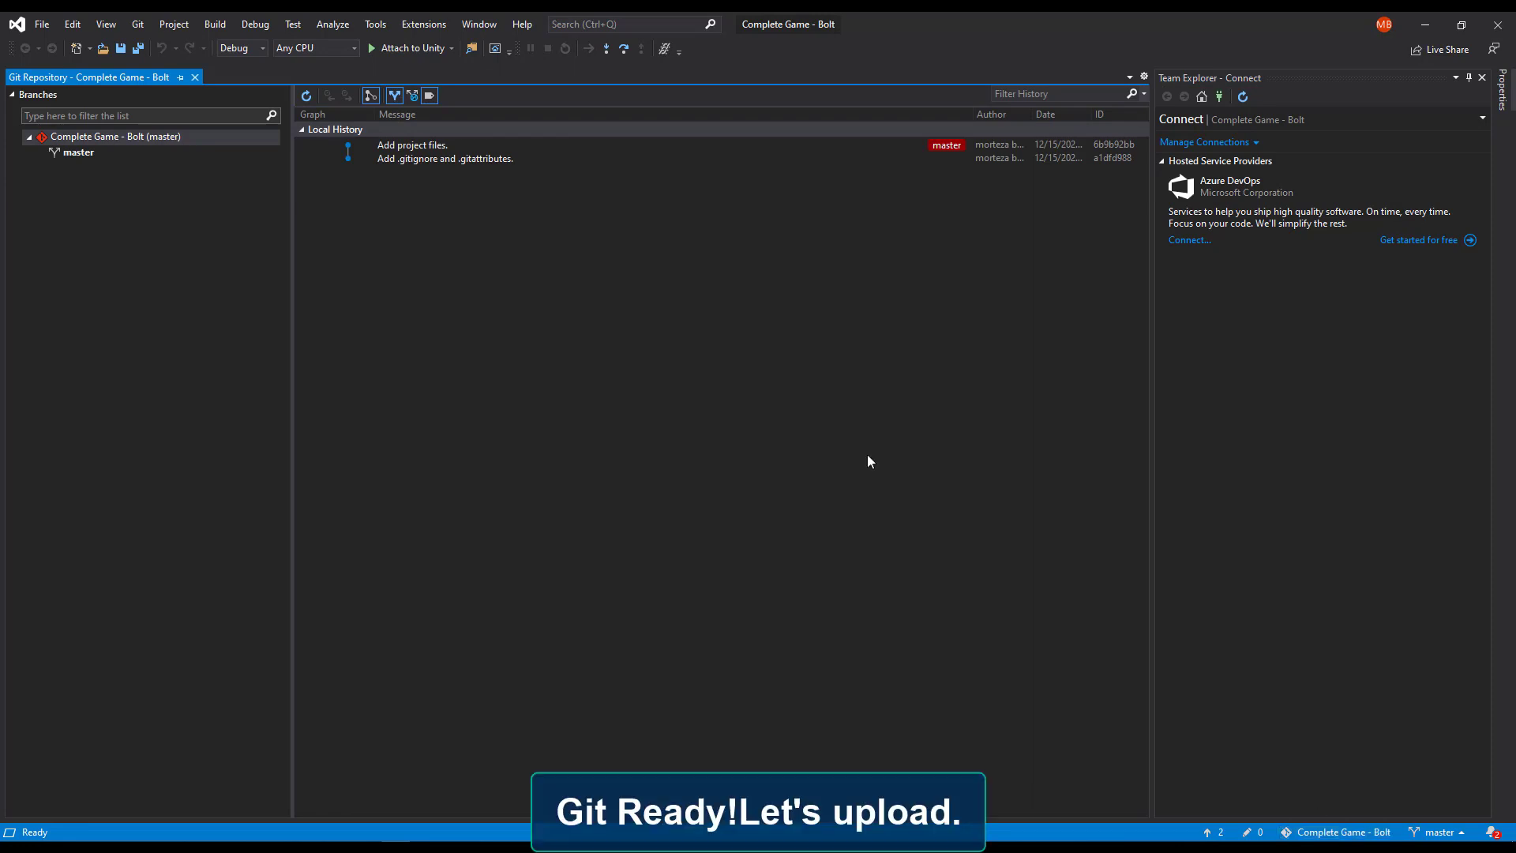
click(496, 161)
click(416, 146)
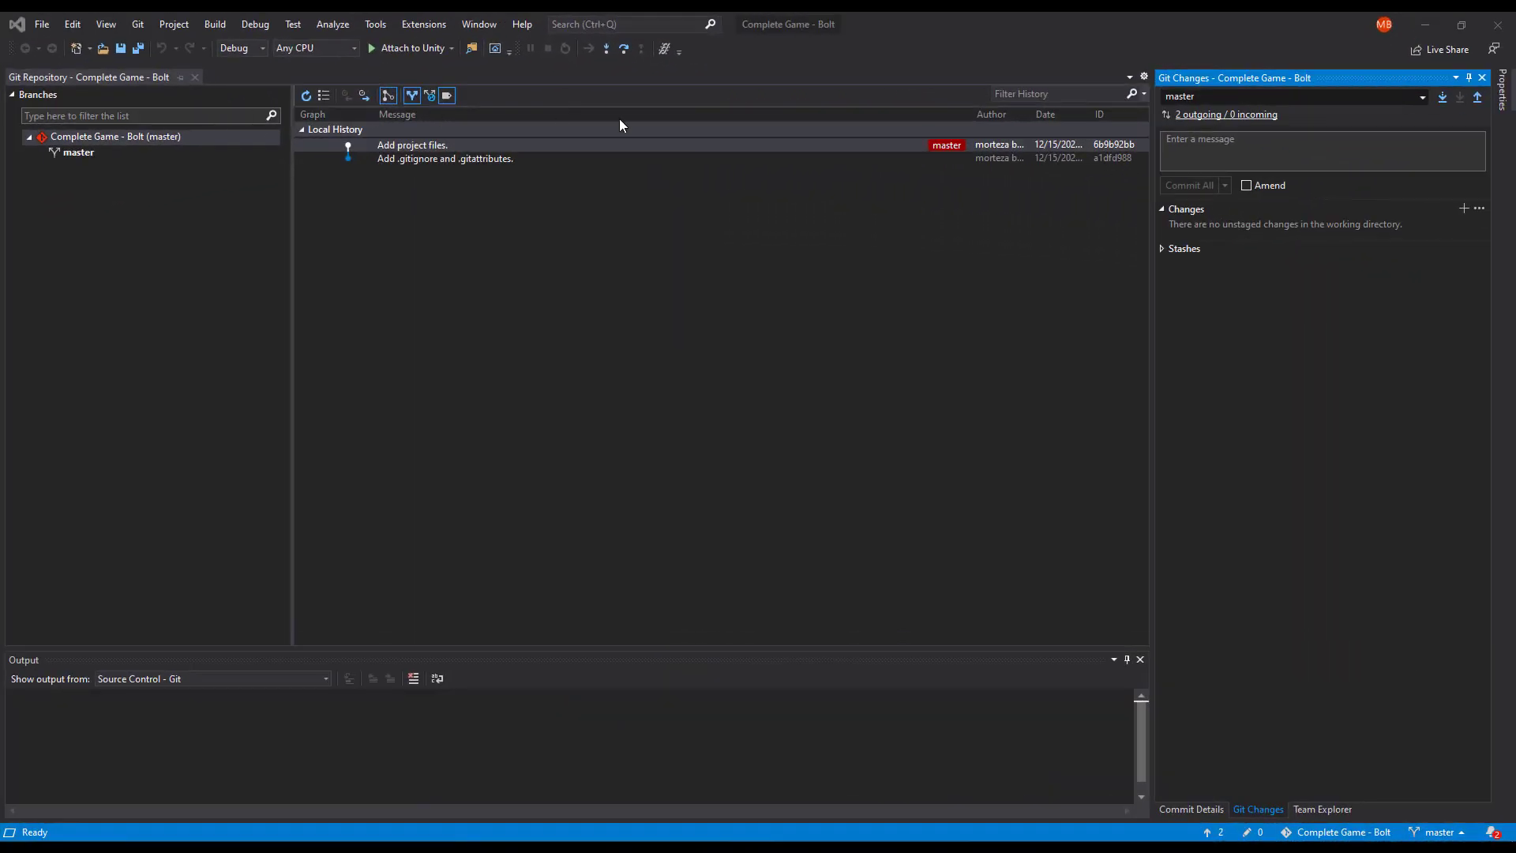
click(1436, 832)
click(1358, 808)
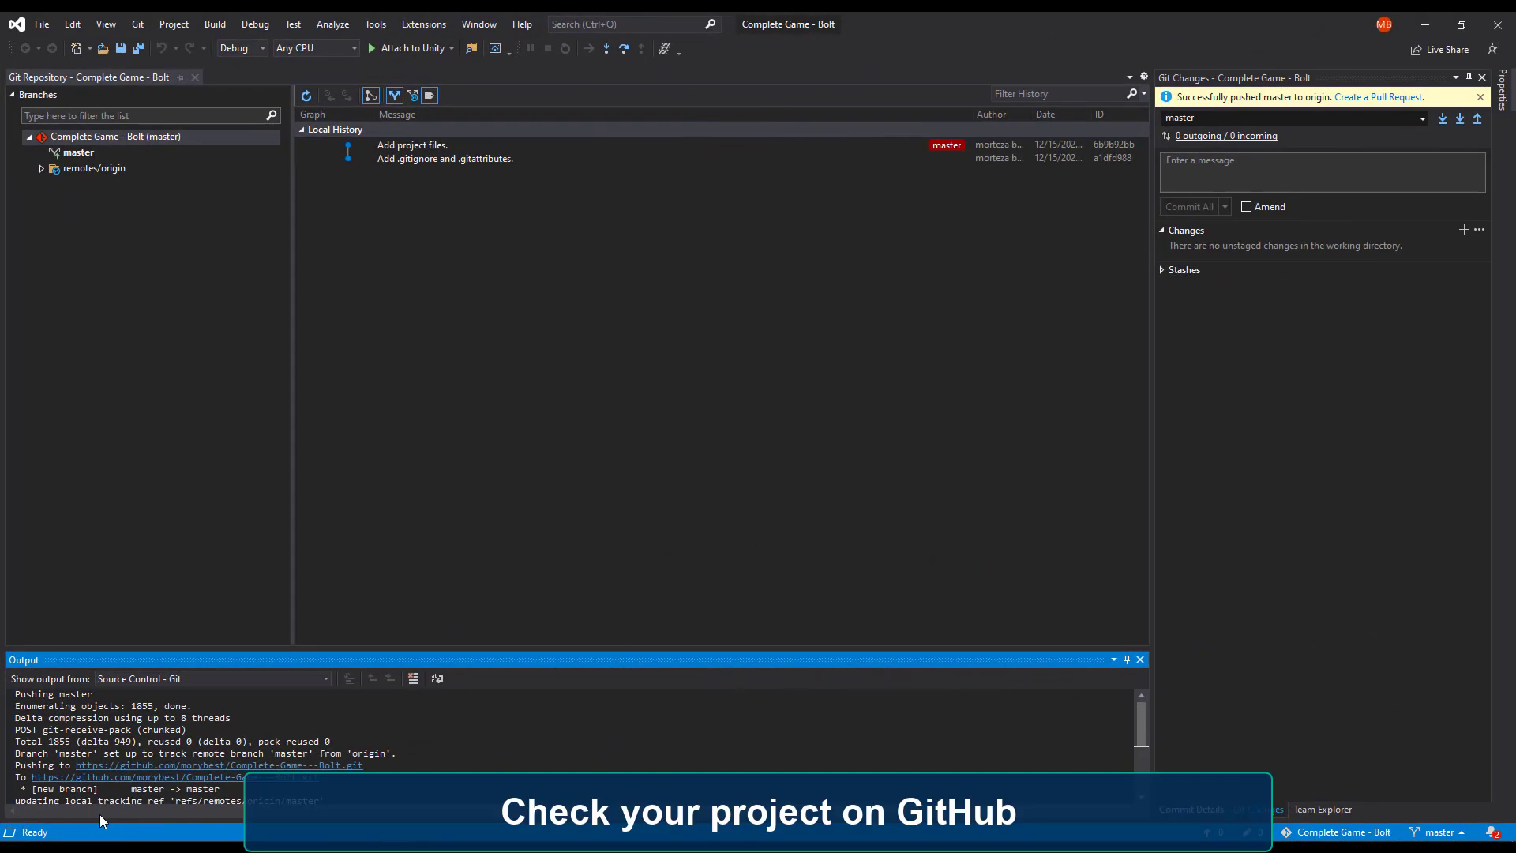
Switch to the browser and open the Complete-Game---Bolt repository from the GitHub profile page.
mouse_move(170, 848)
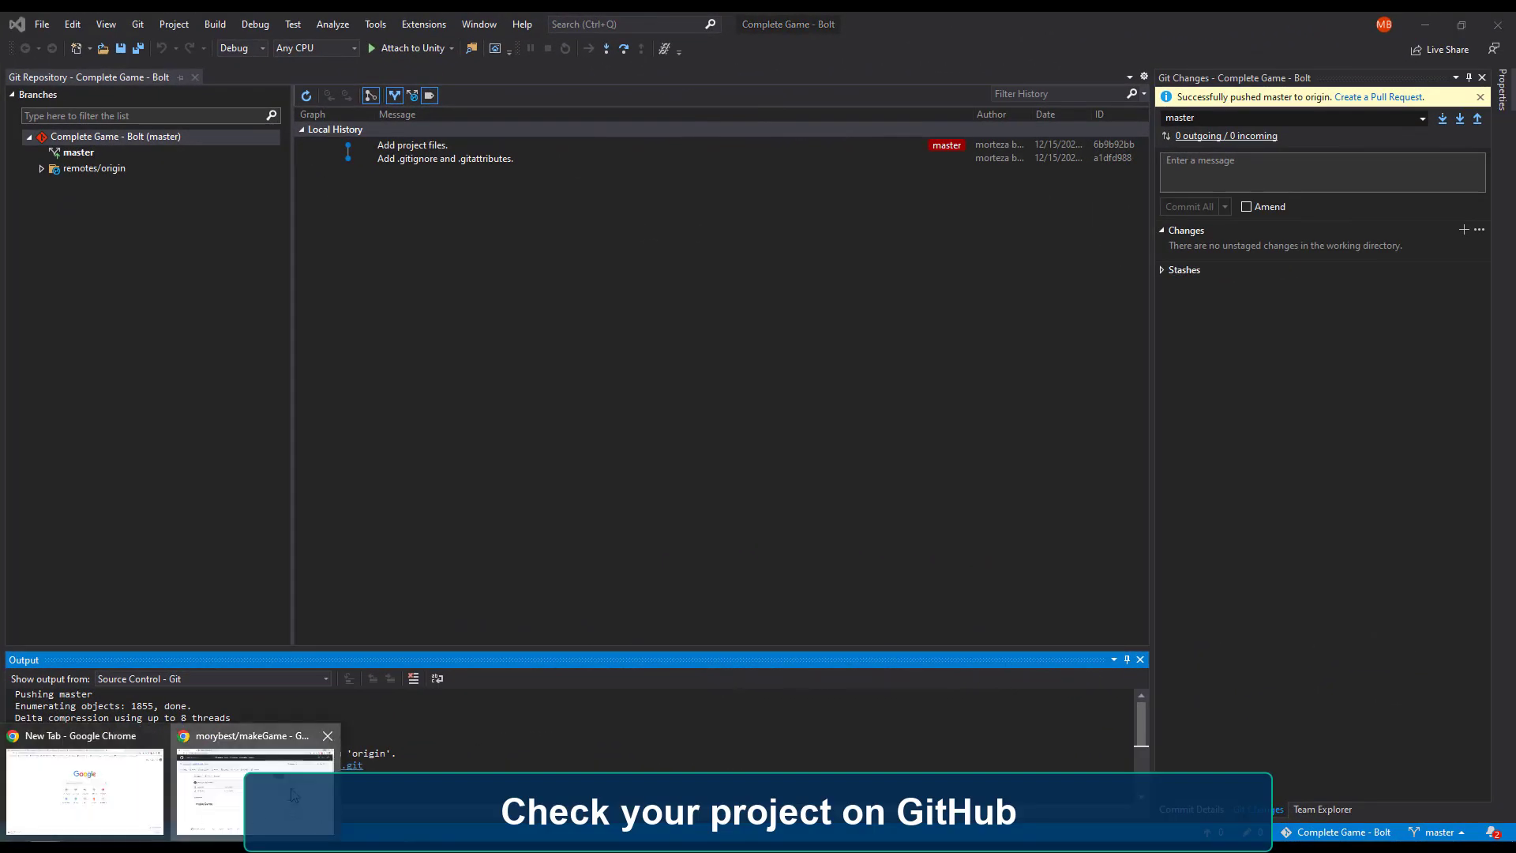
click(257, 789)
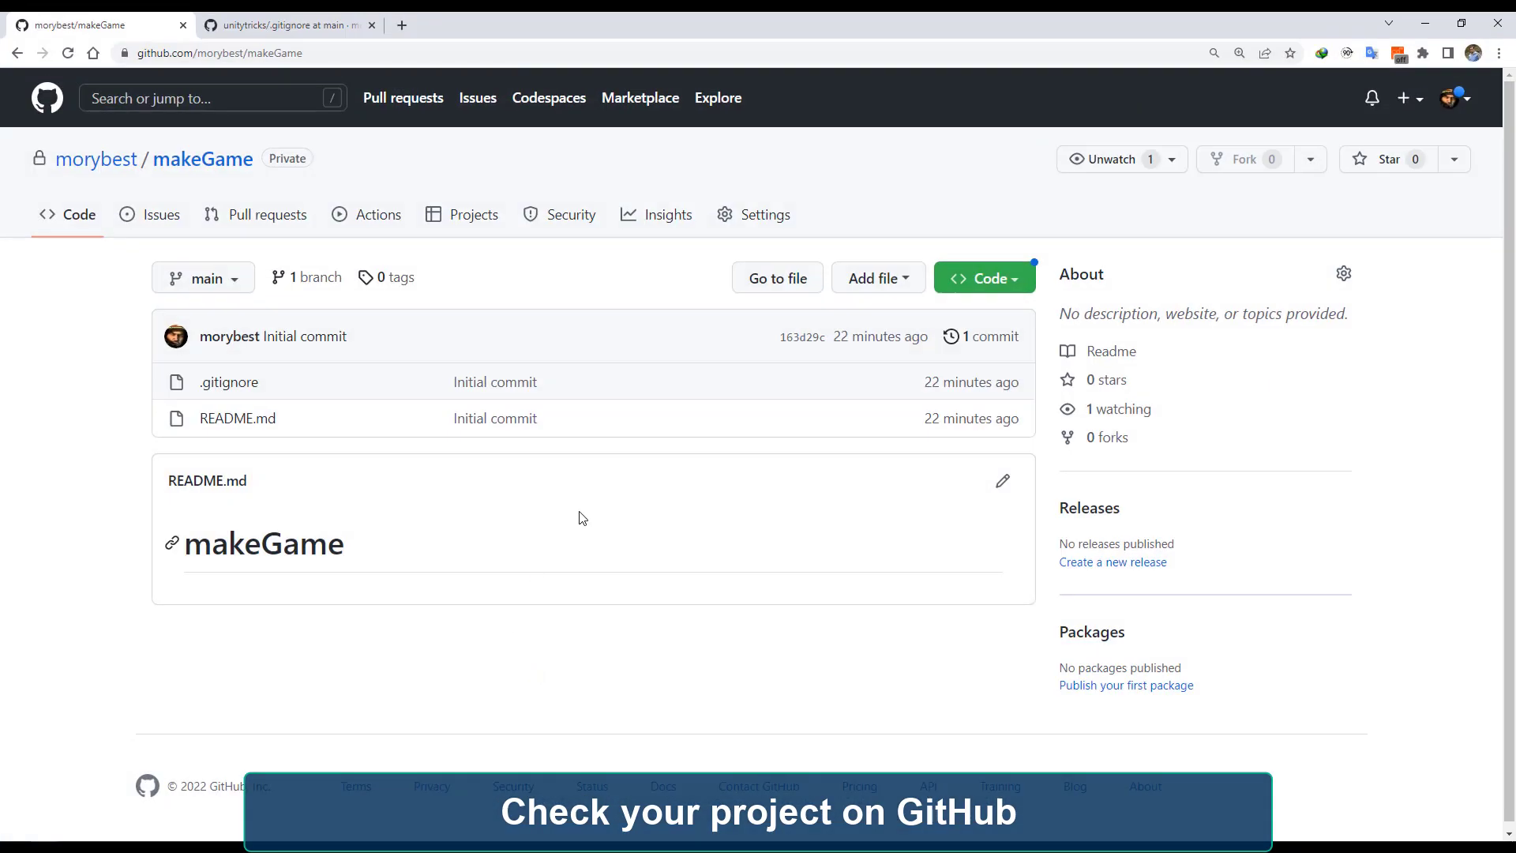
click(82, 164)
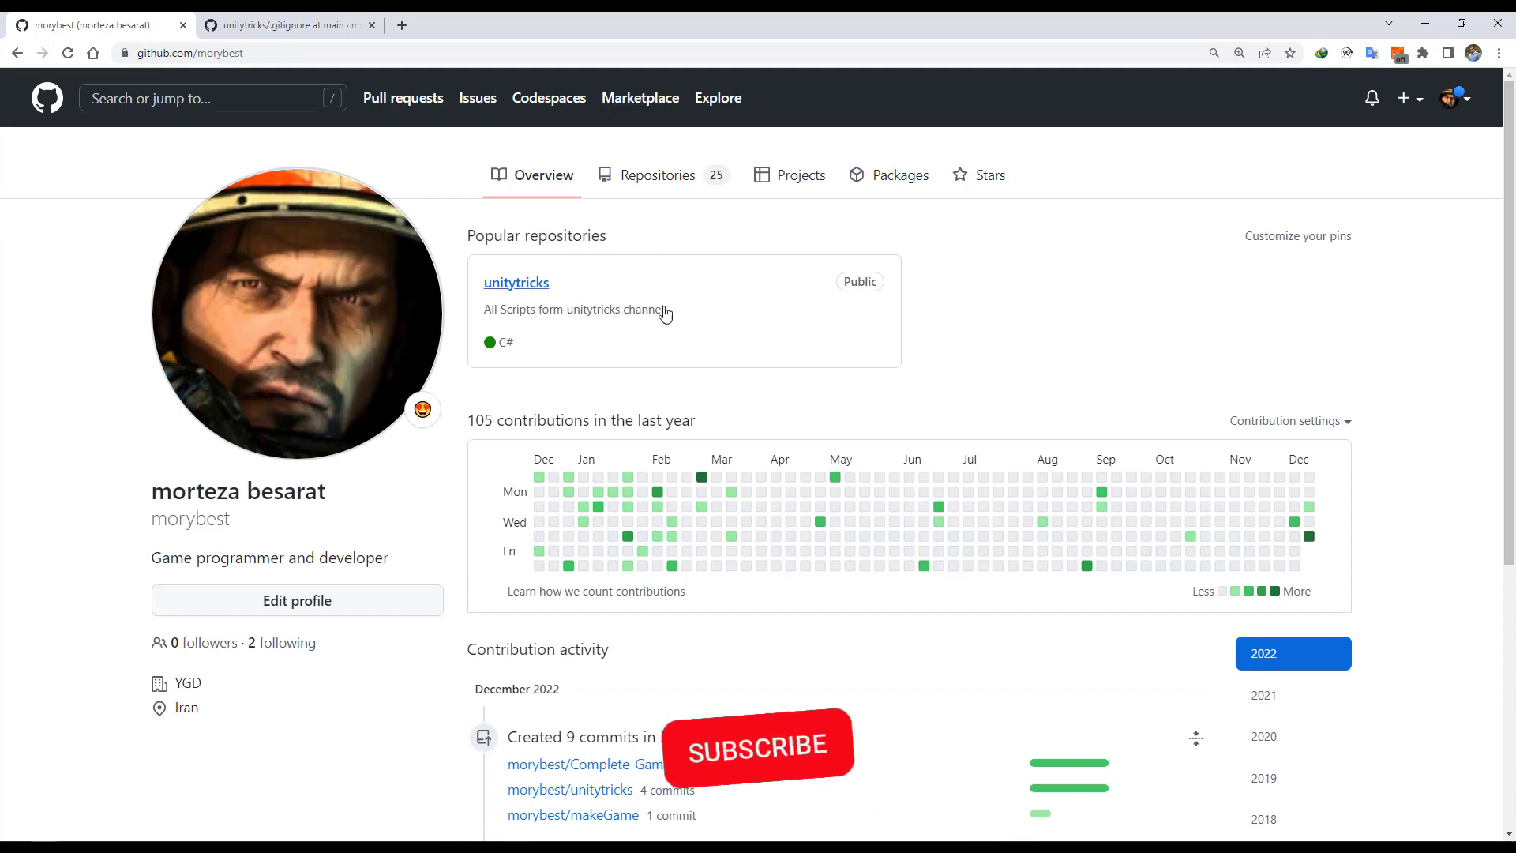
mouse_move(1314, 515)
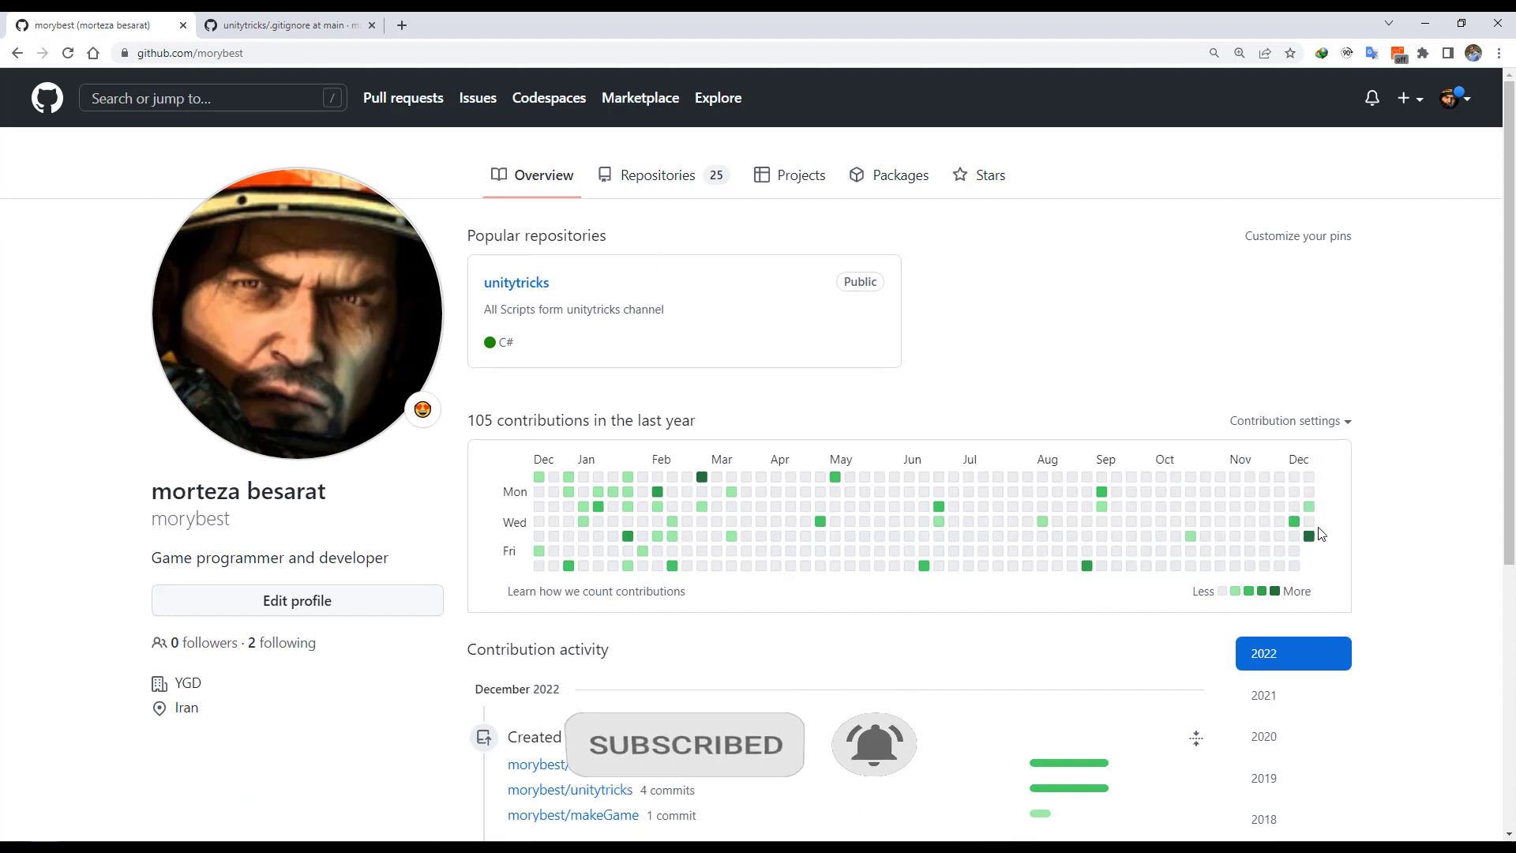
scroll(999, 605, down, 1)
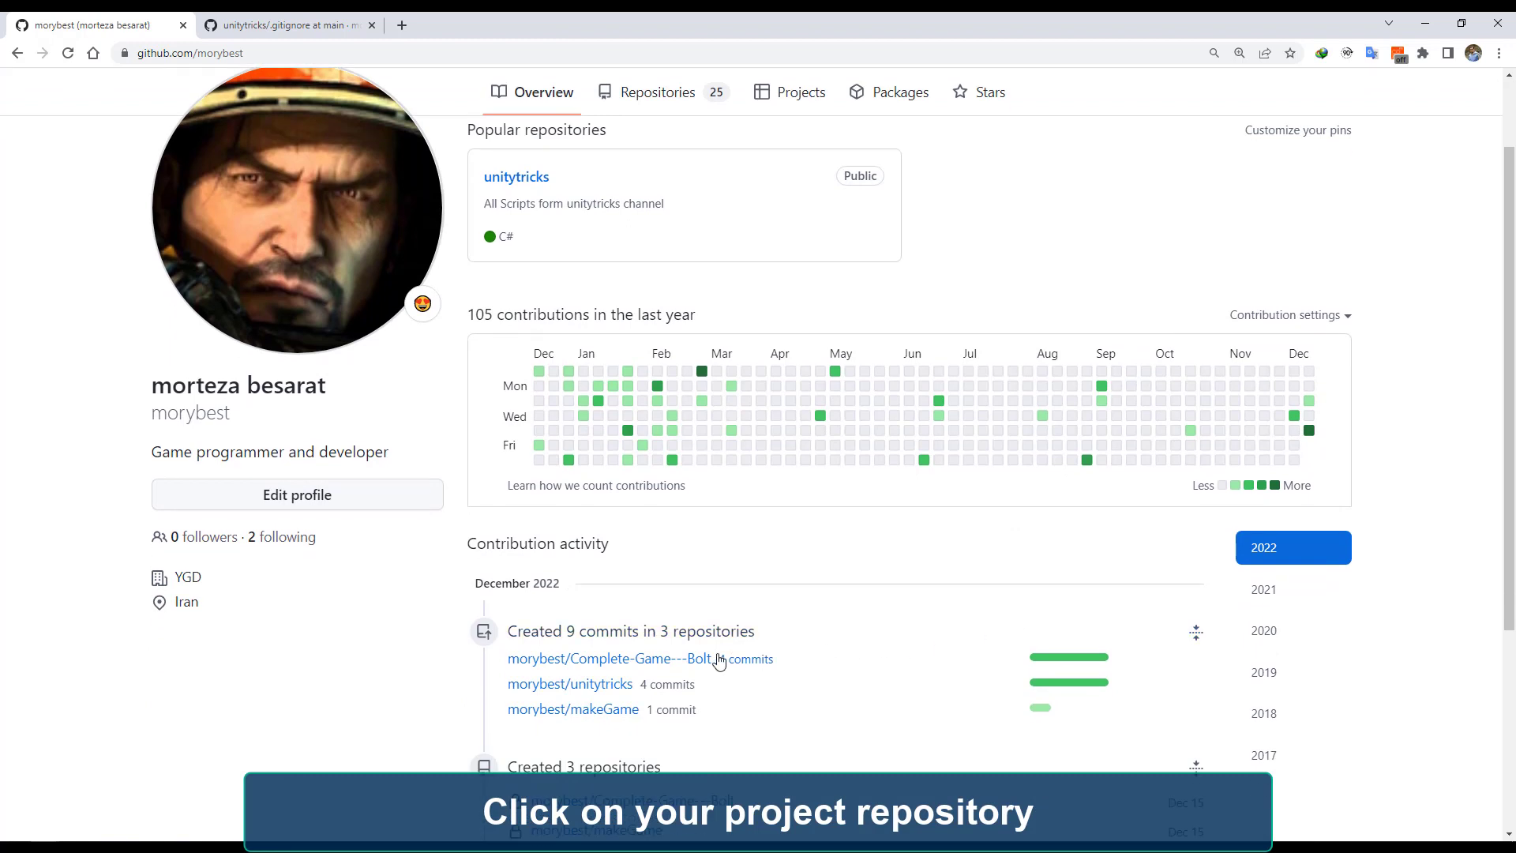
mouse_move(626, 668)
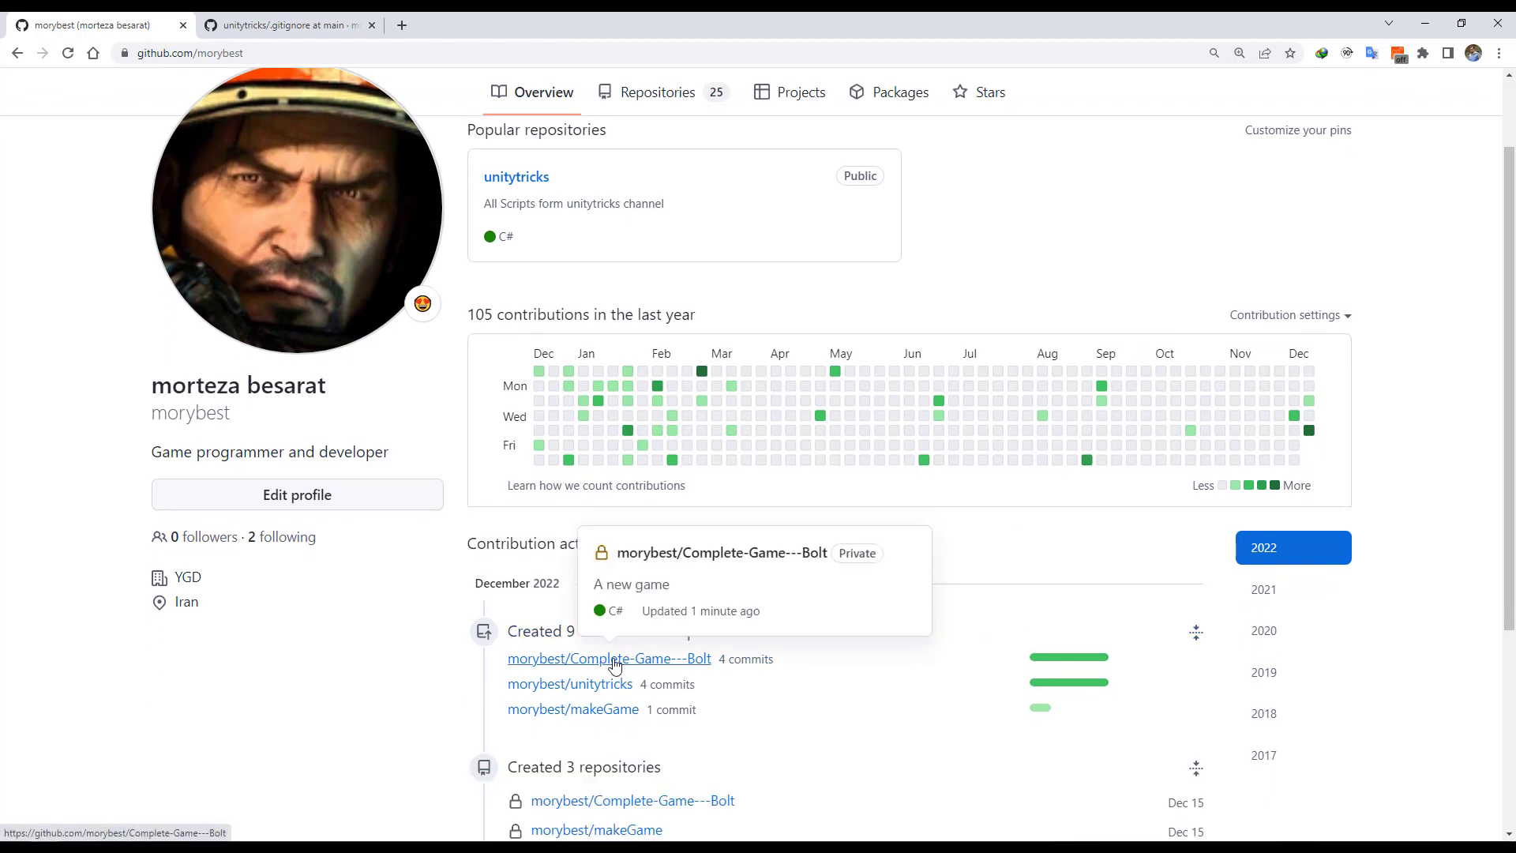
click(615, 666)
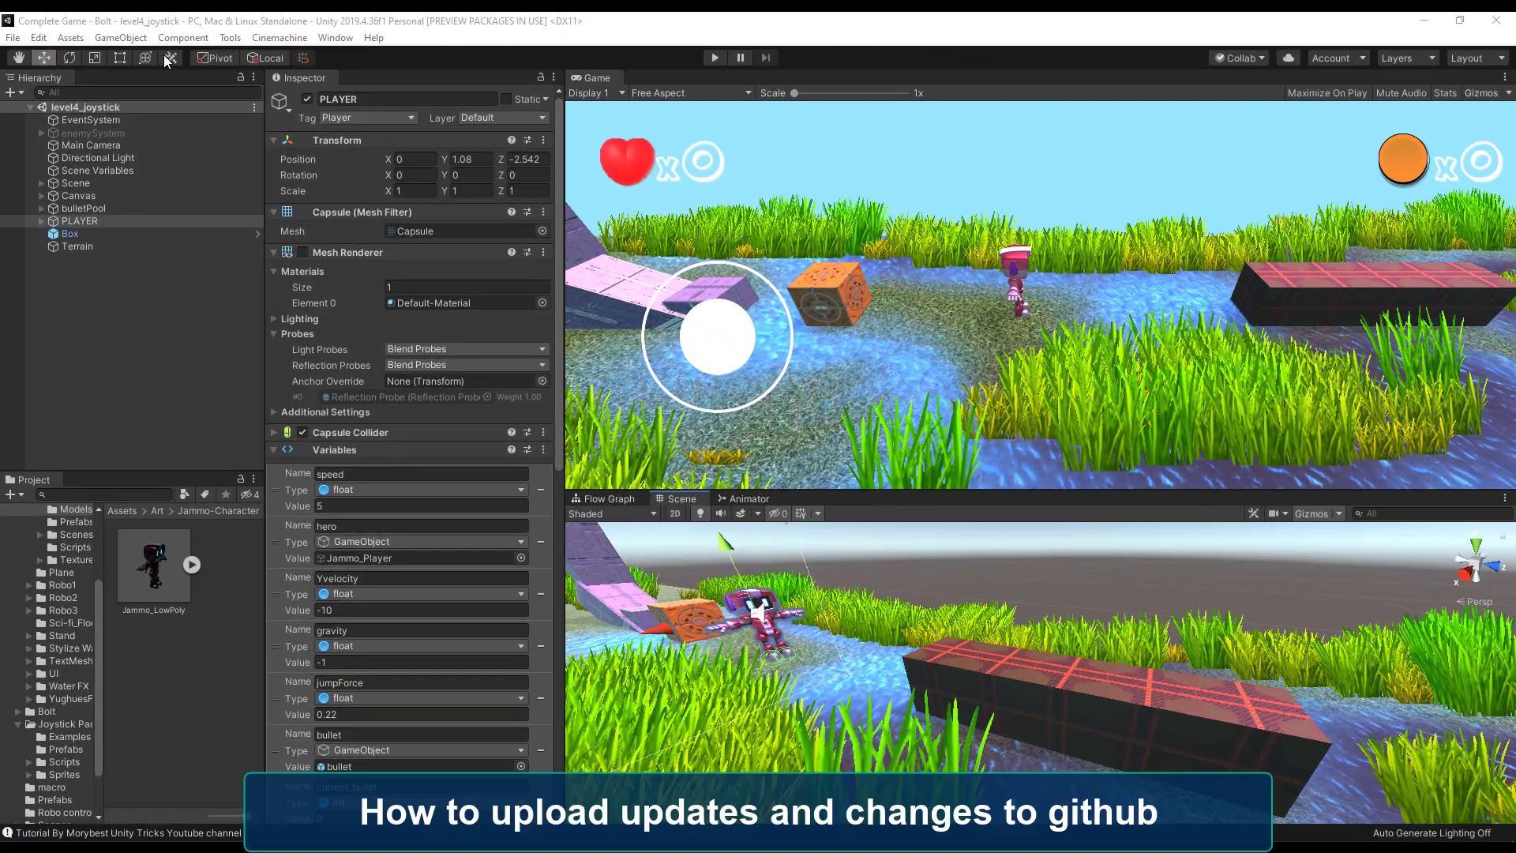
Select the three cubes of the dark platform, duplicate them and move the copies up to stack on top.
click(374, 14)
drag(791, 670, 897, 674)
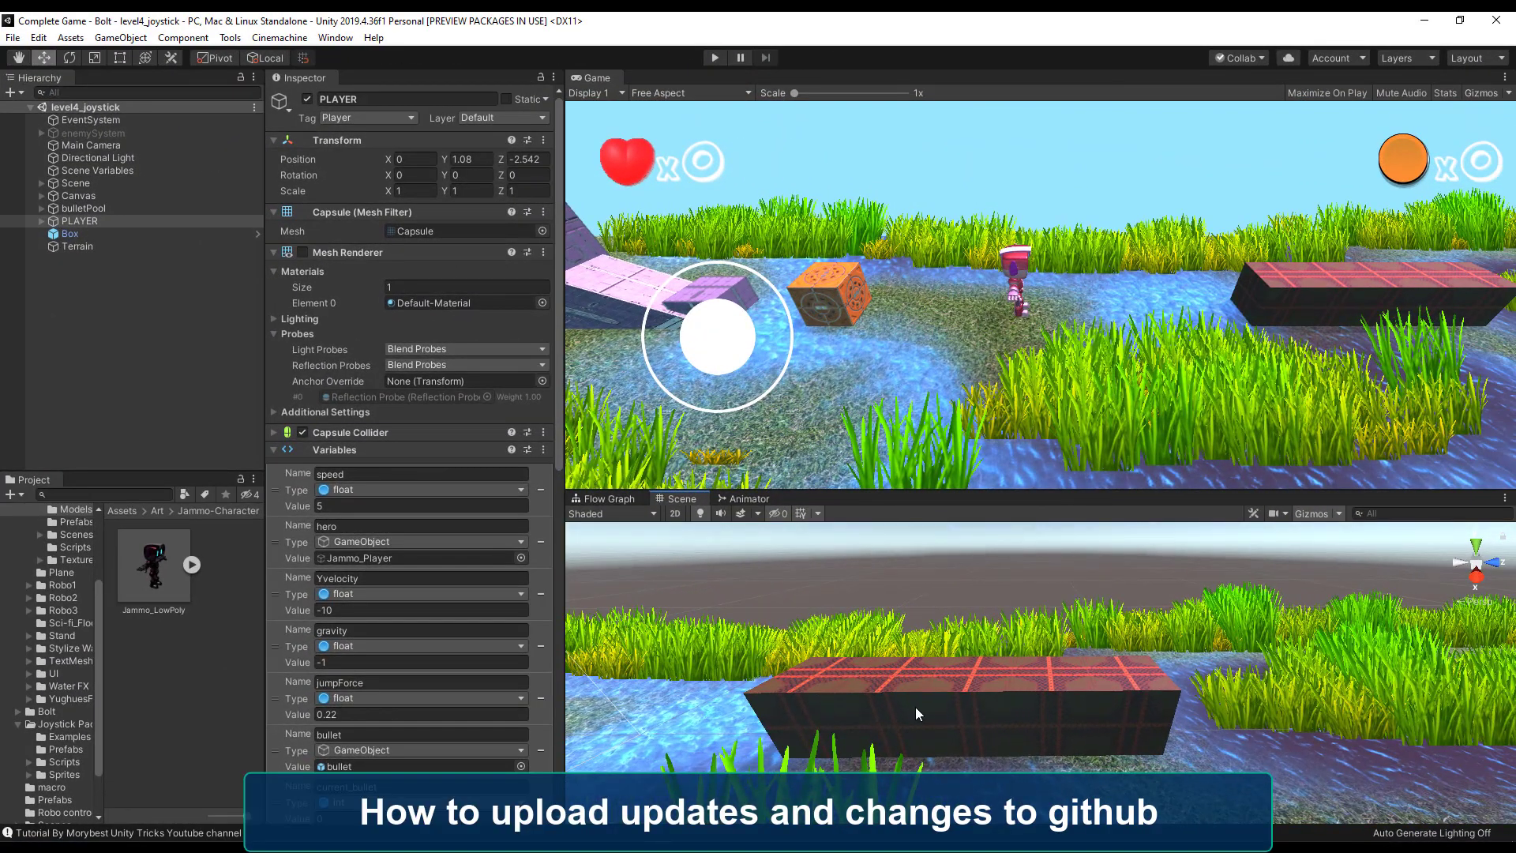
click(916, 707)
shift+click(997, 707)
shift+click(1061, 702)
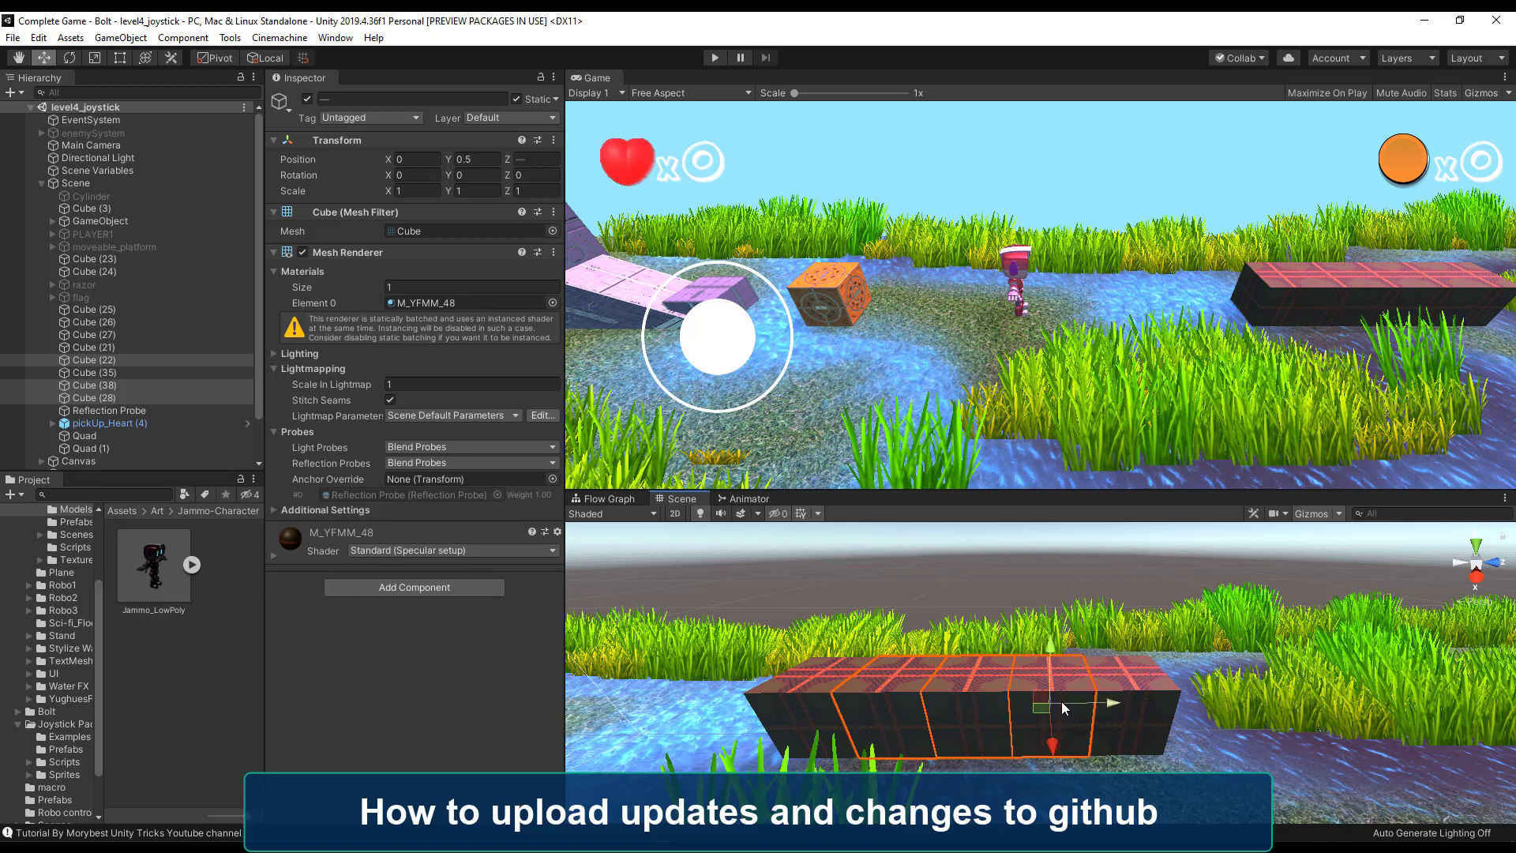
key(ctrl+d)
drag(891, 651, 902, 599)
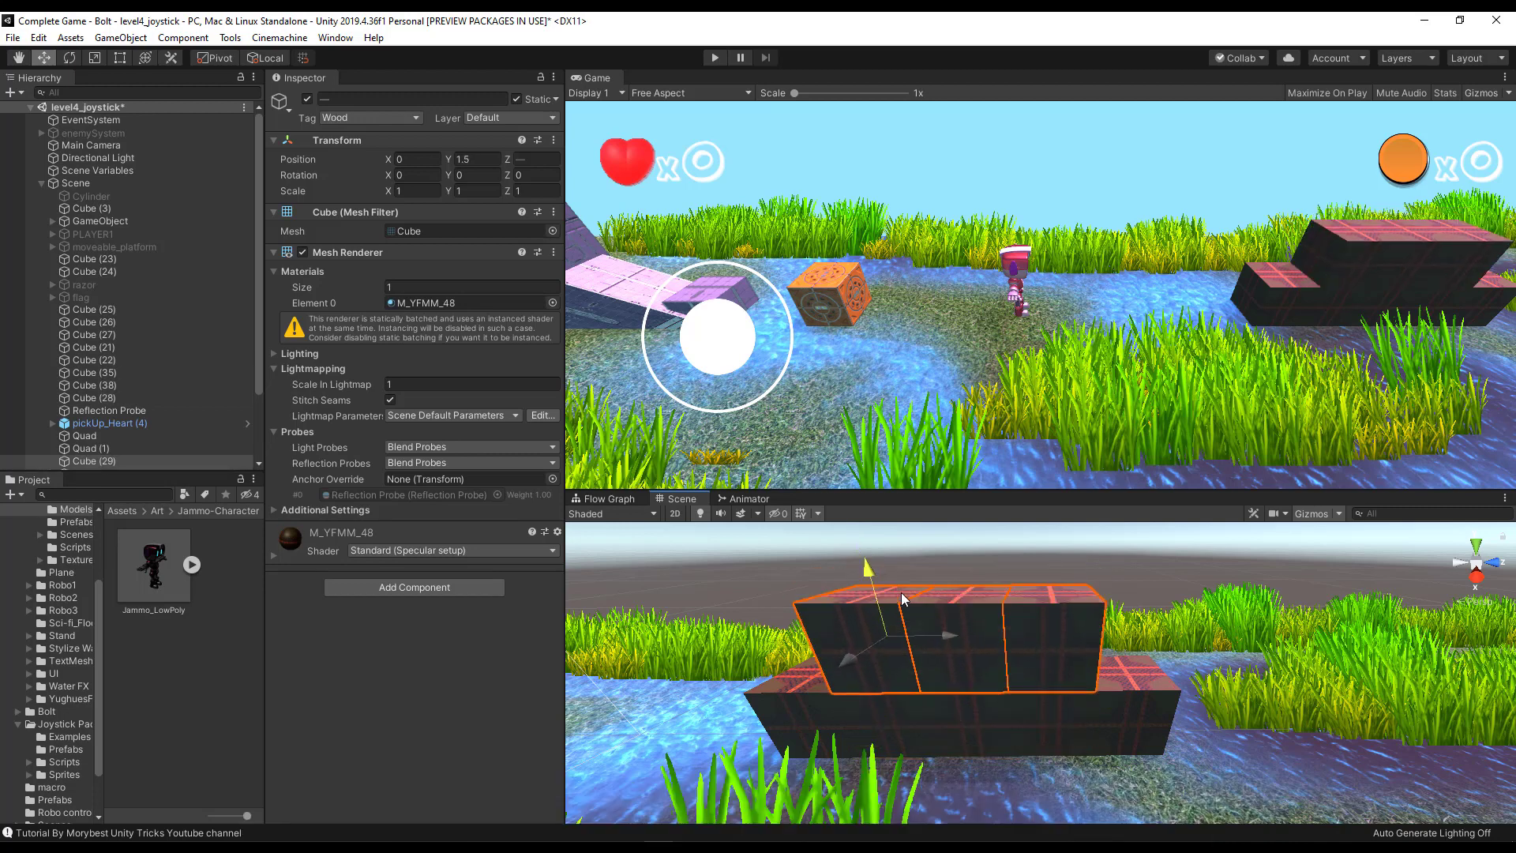
Save the scene.
click(13, 37)
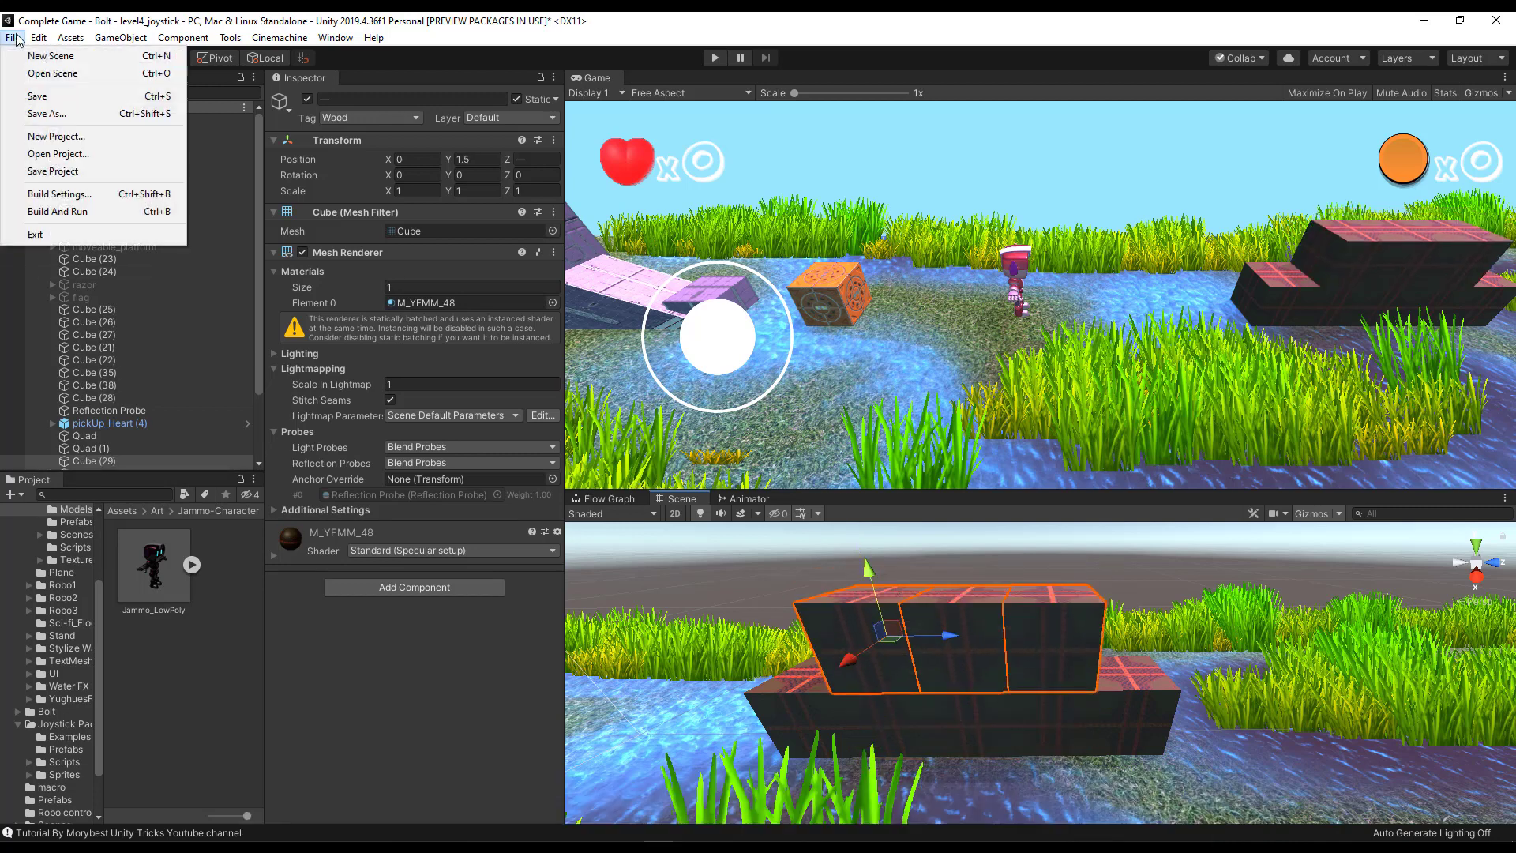
click(55, 96)
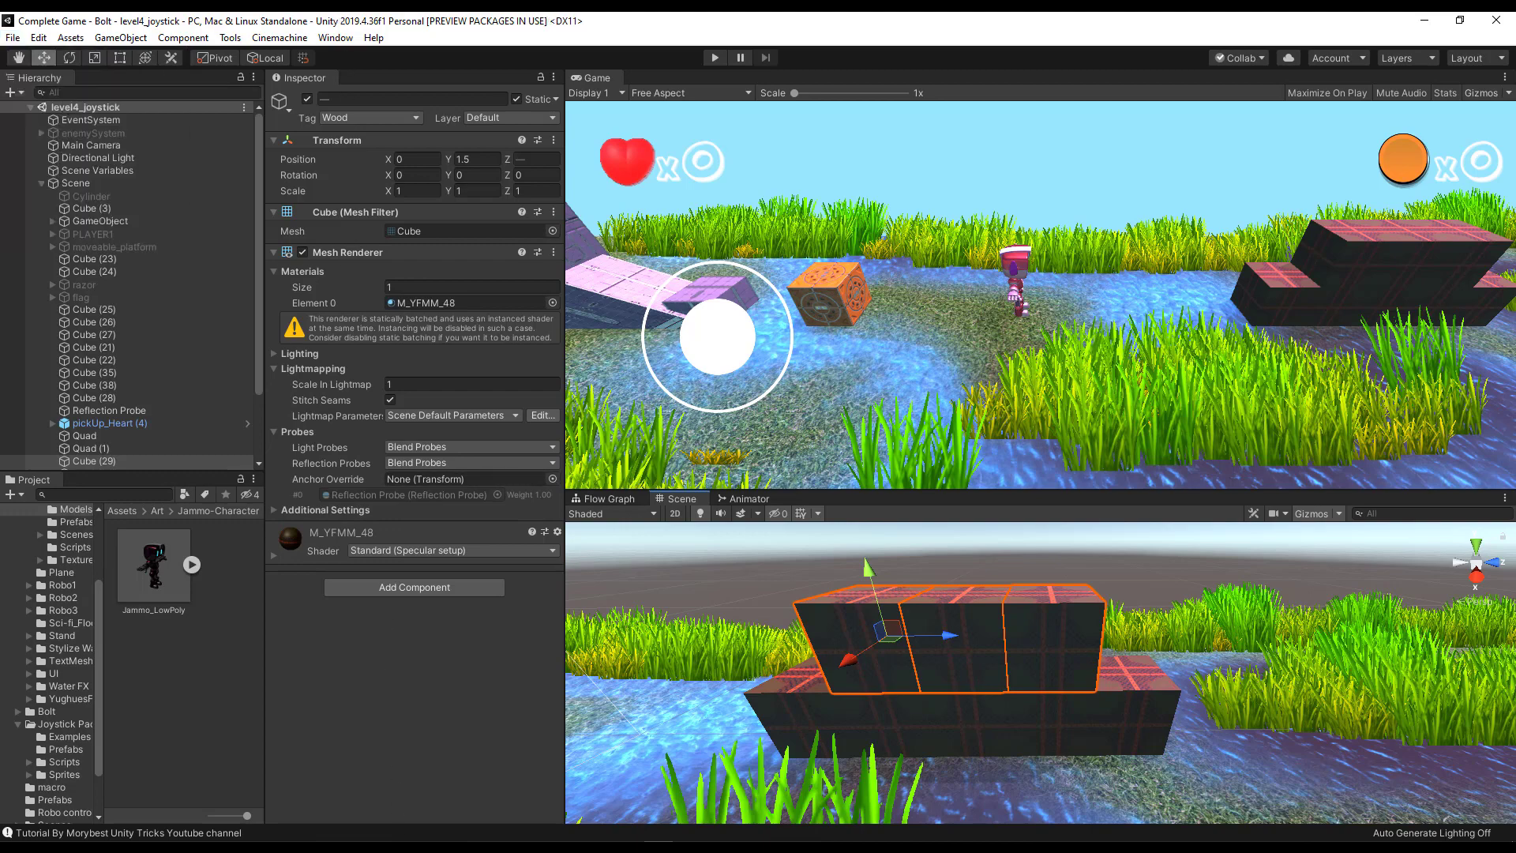
Switch back to Visual Studio and commit all changes with the message "-change Level".
key(alt+Tab)
click(1250, 406)
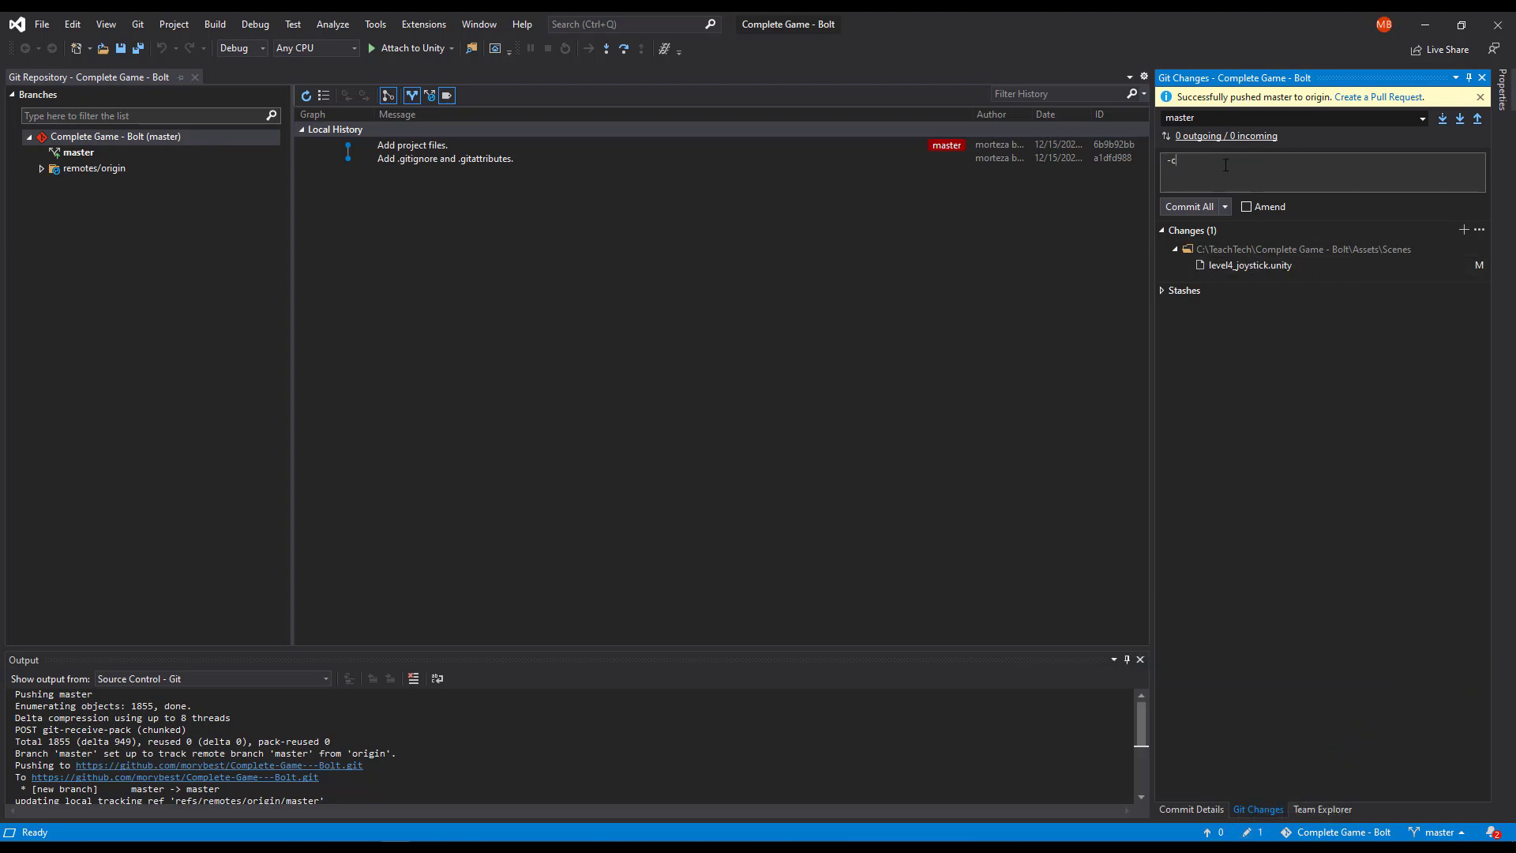
text(hange)
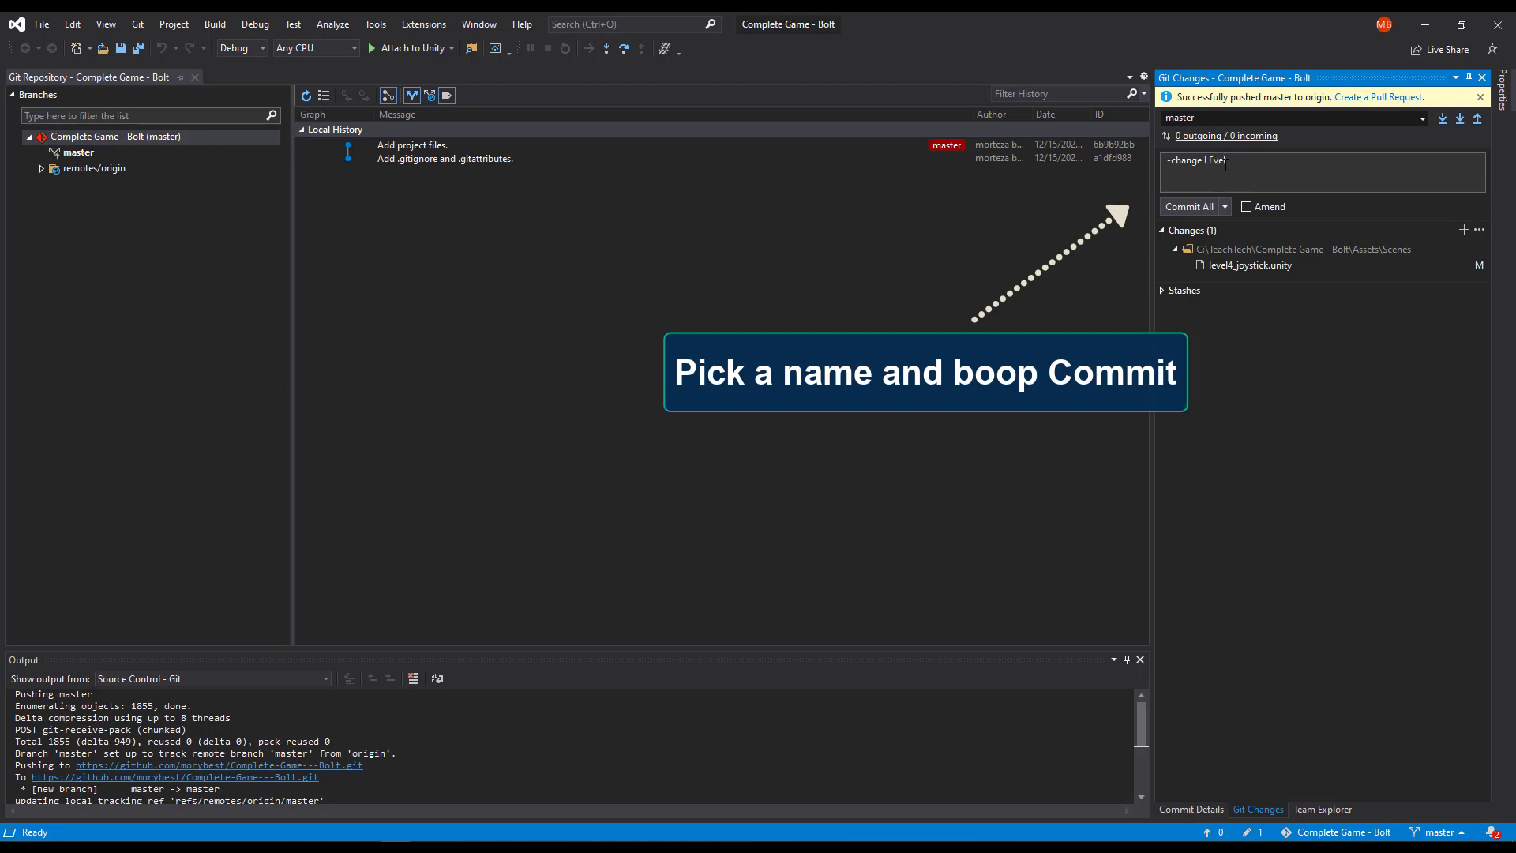
text( Level)
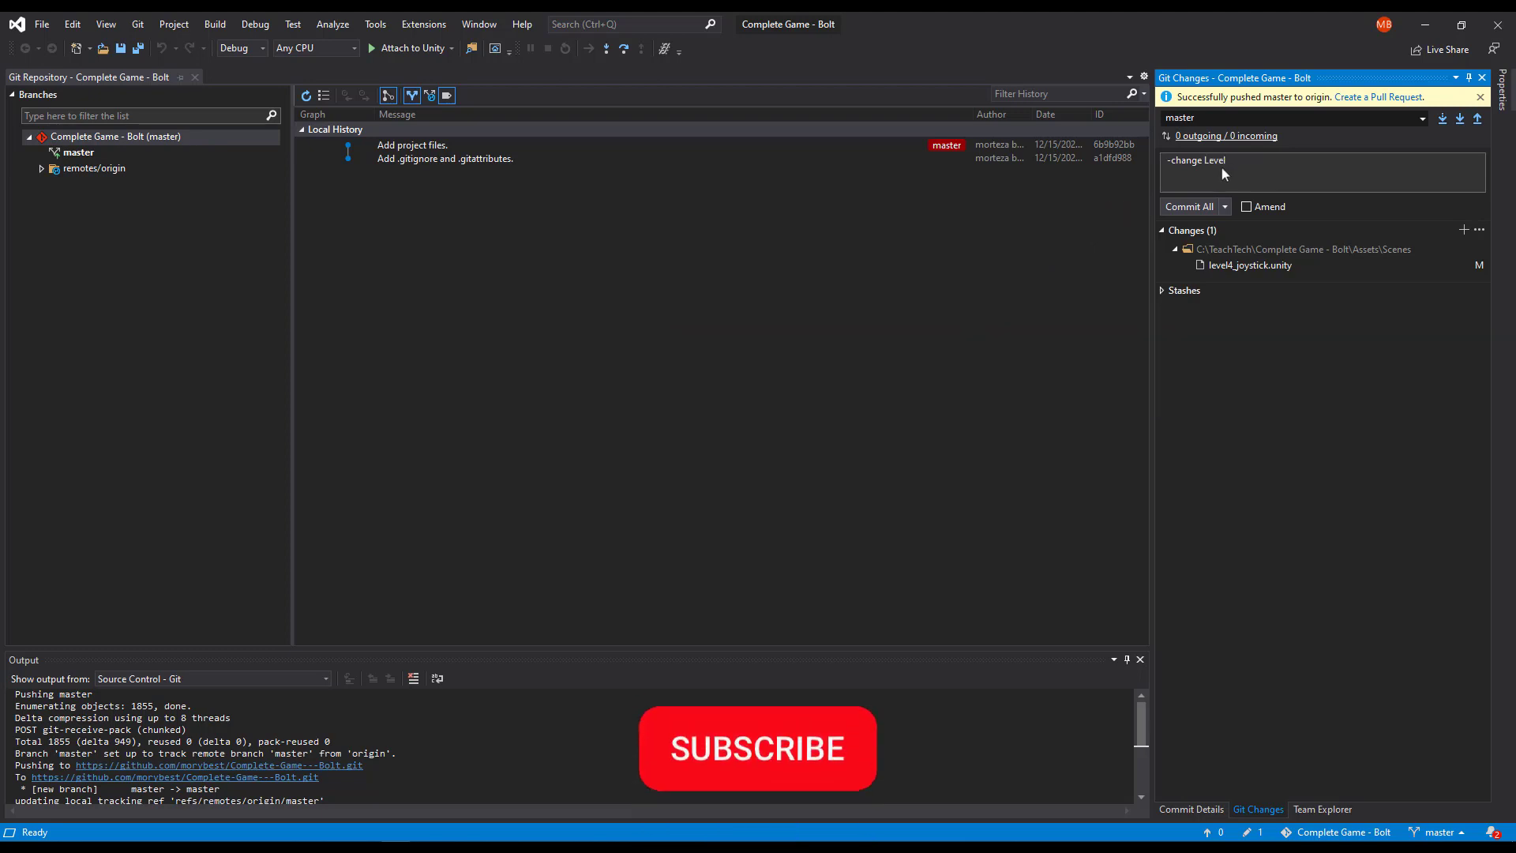
click(1181, 210)
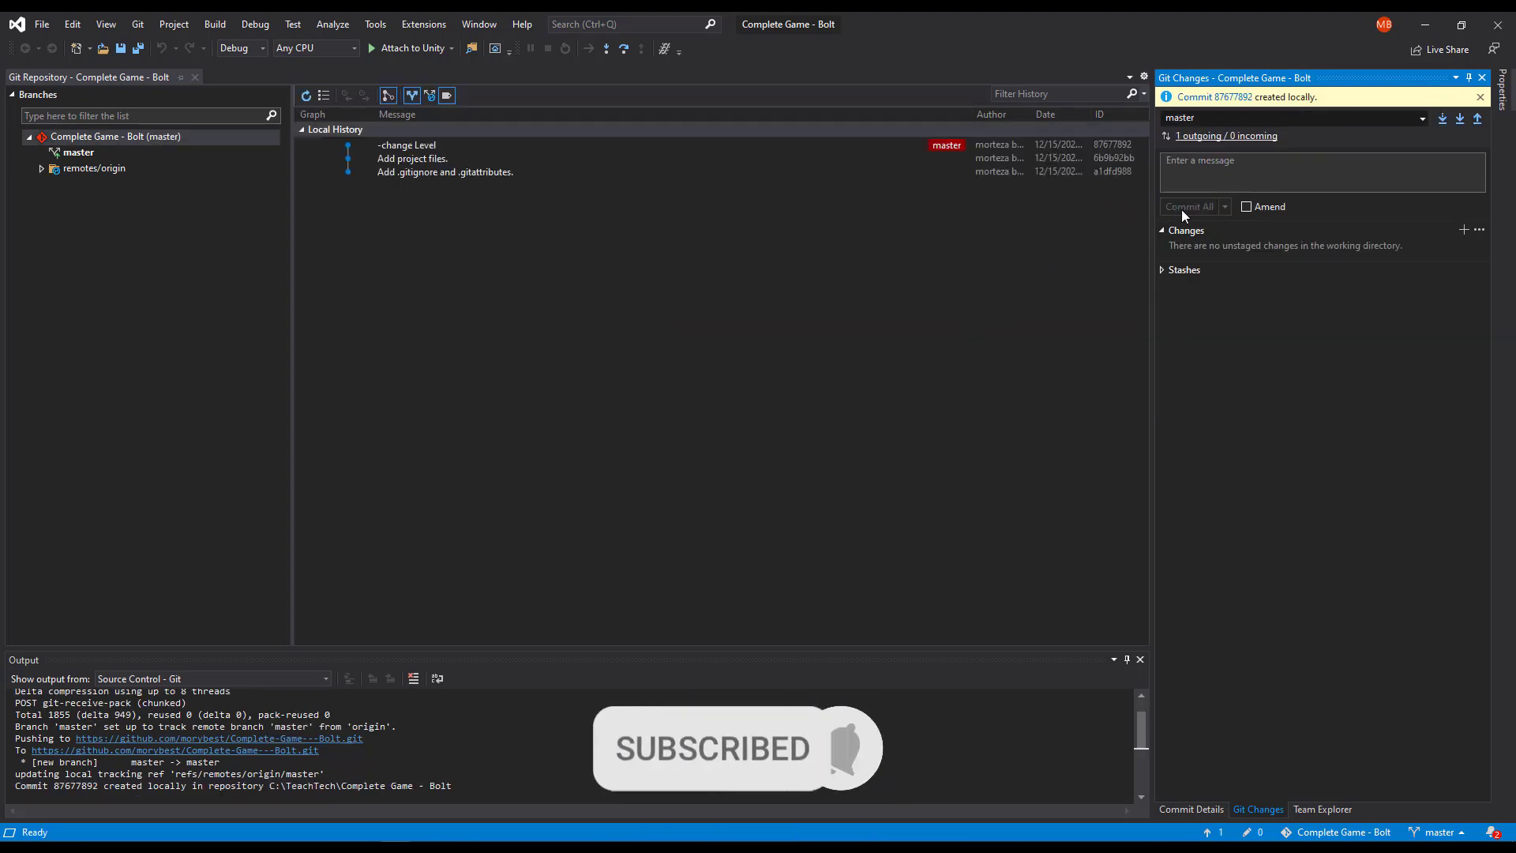
Push the new commit on master to origin.
click(453, 146)
right_click(453, 147)
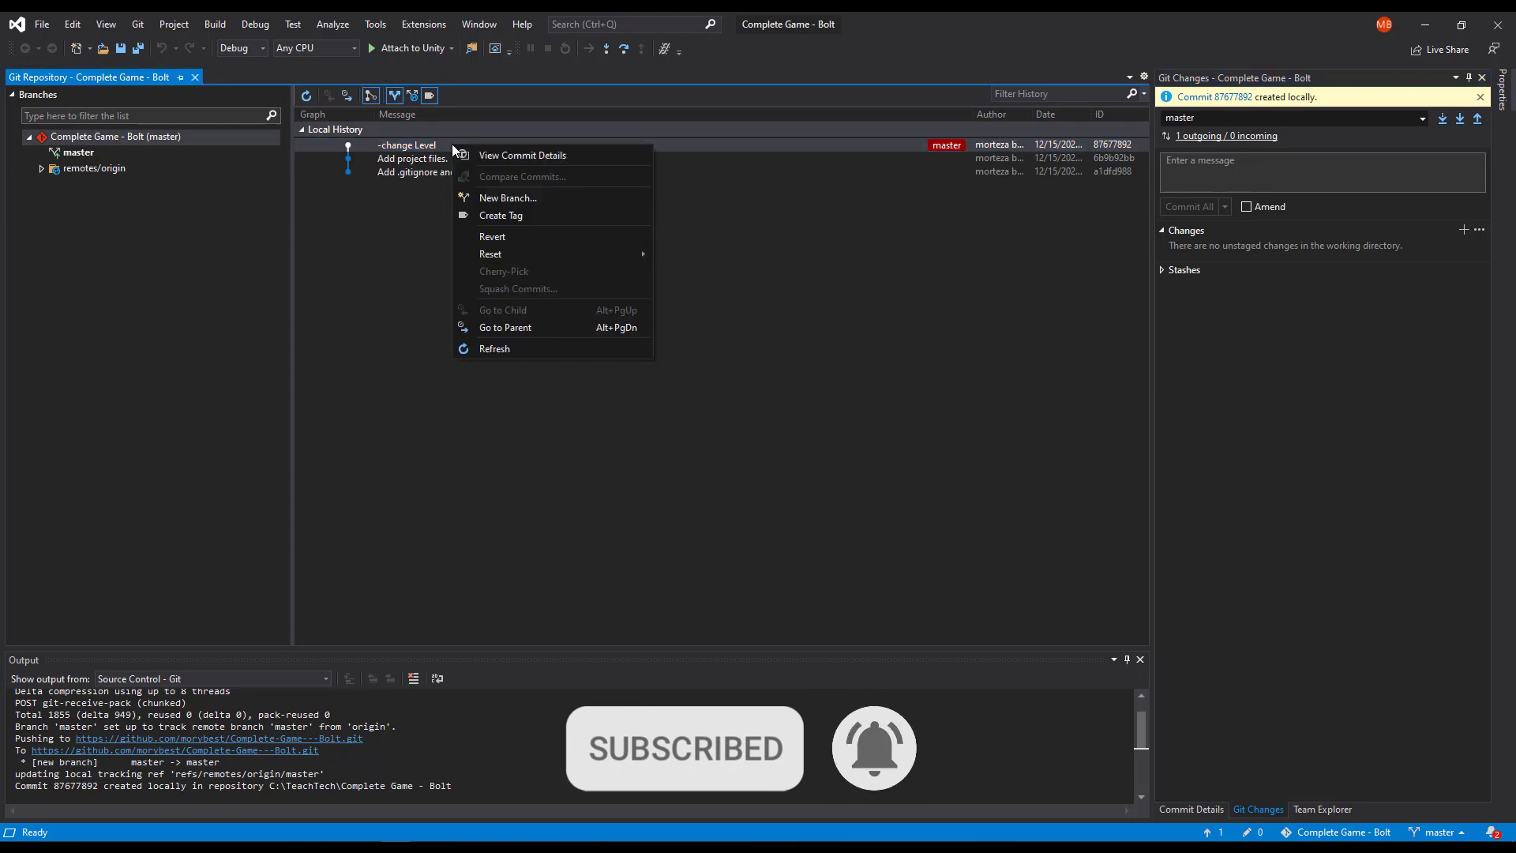
click(1401, 682)
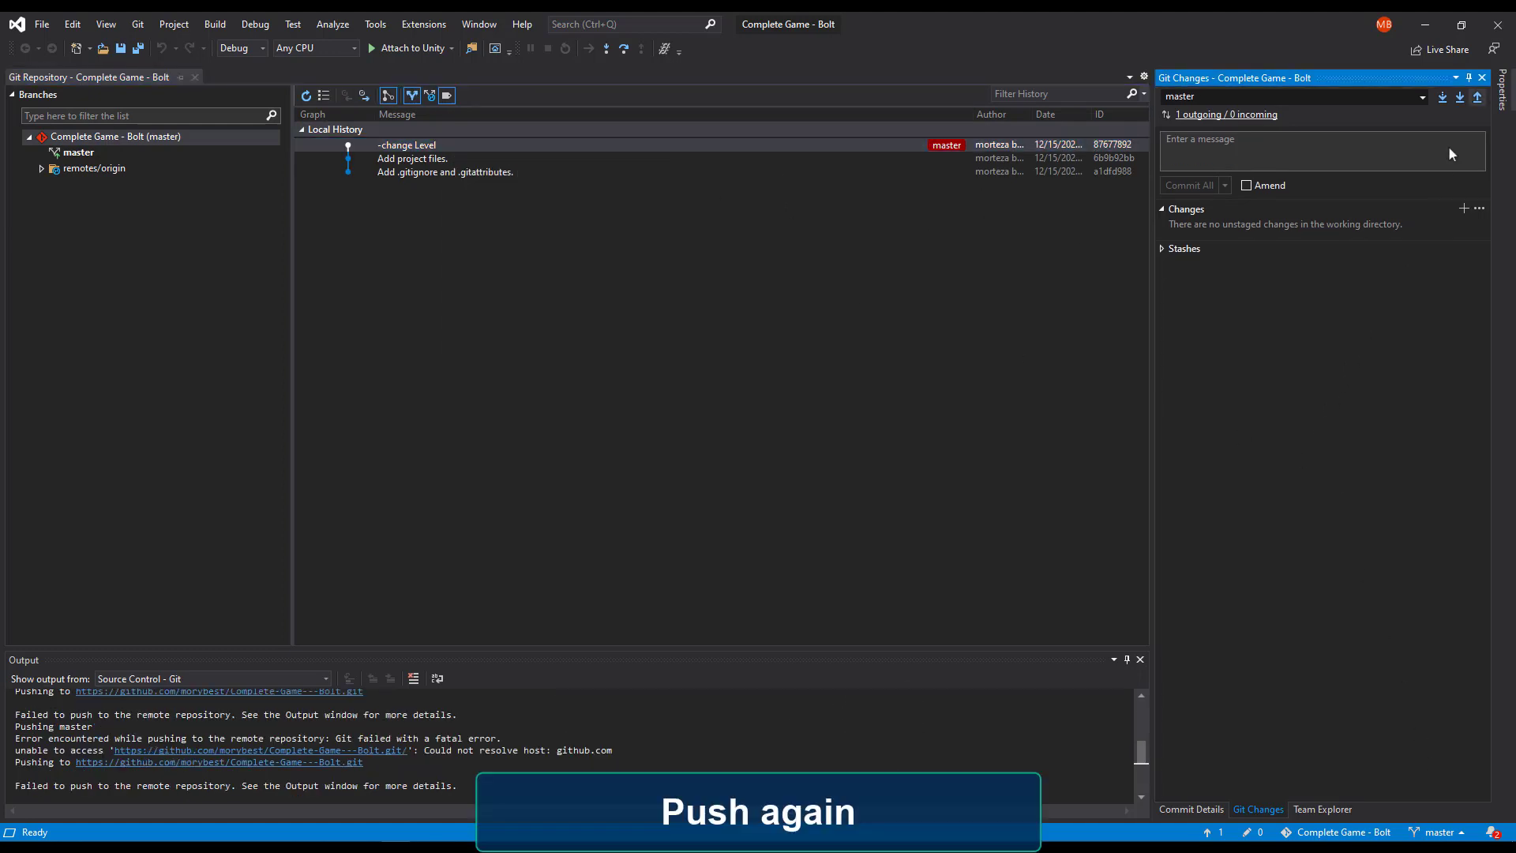
click(1478, 96)
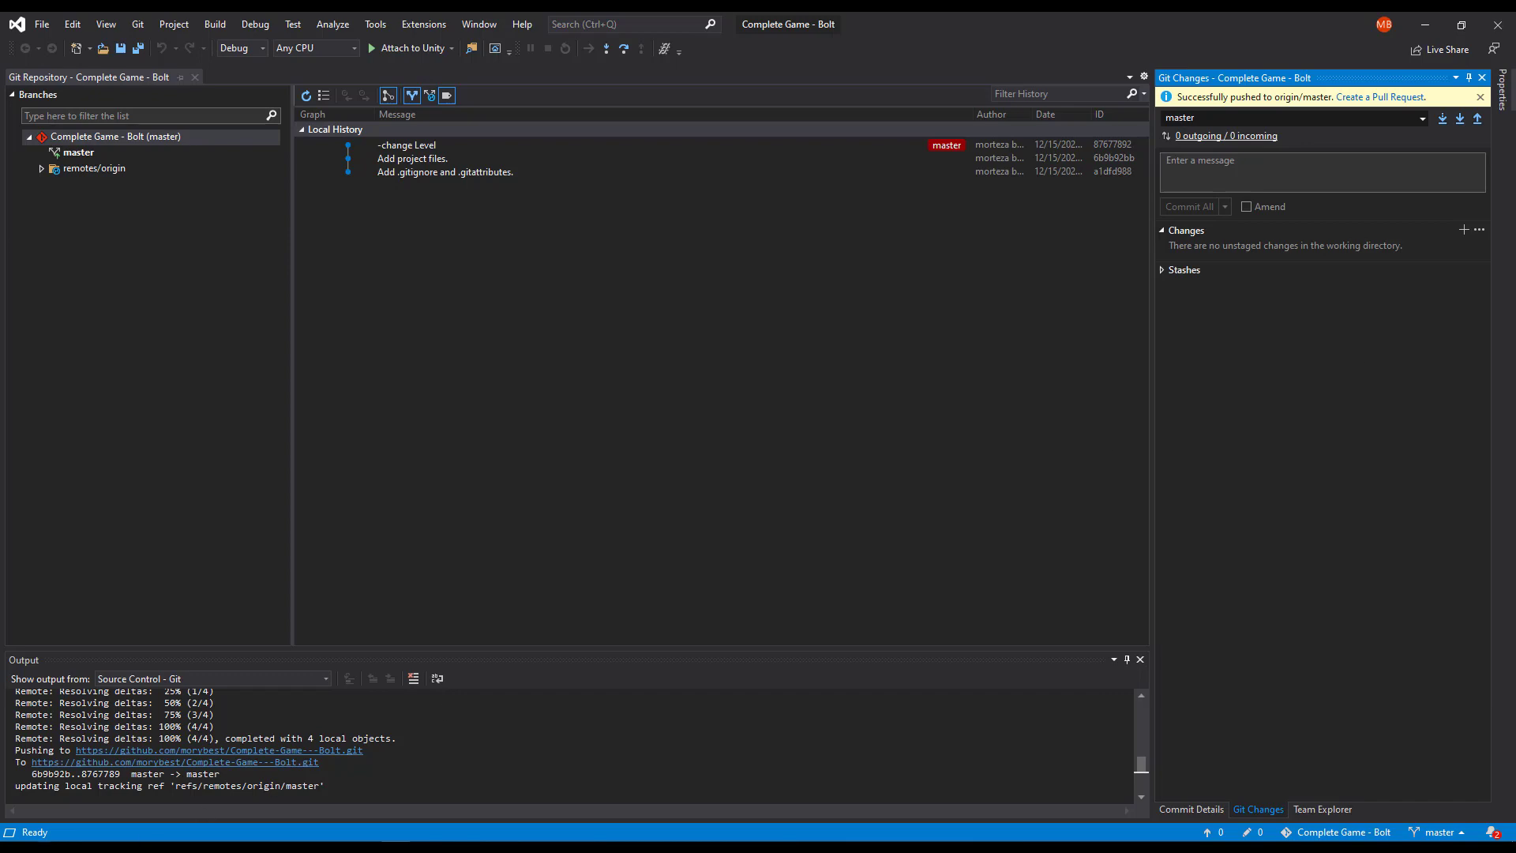
Switch to the browser, refresh the GitHub repository page and inspect the latest commit message on Assets.
click(324, 775)
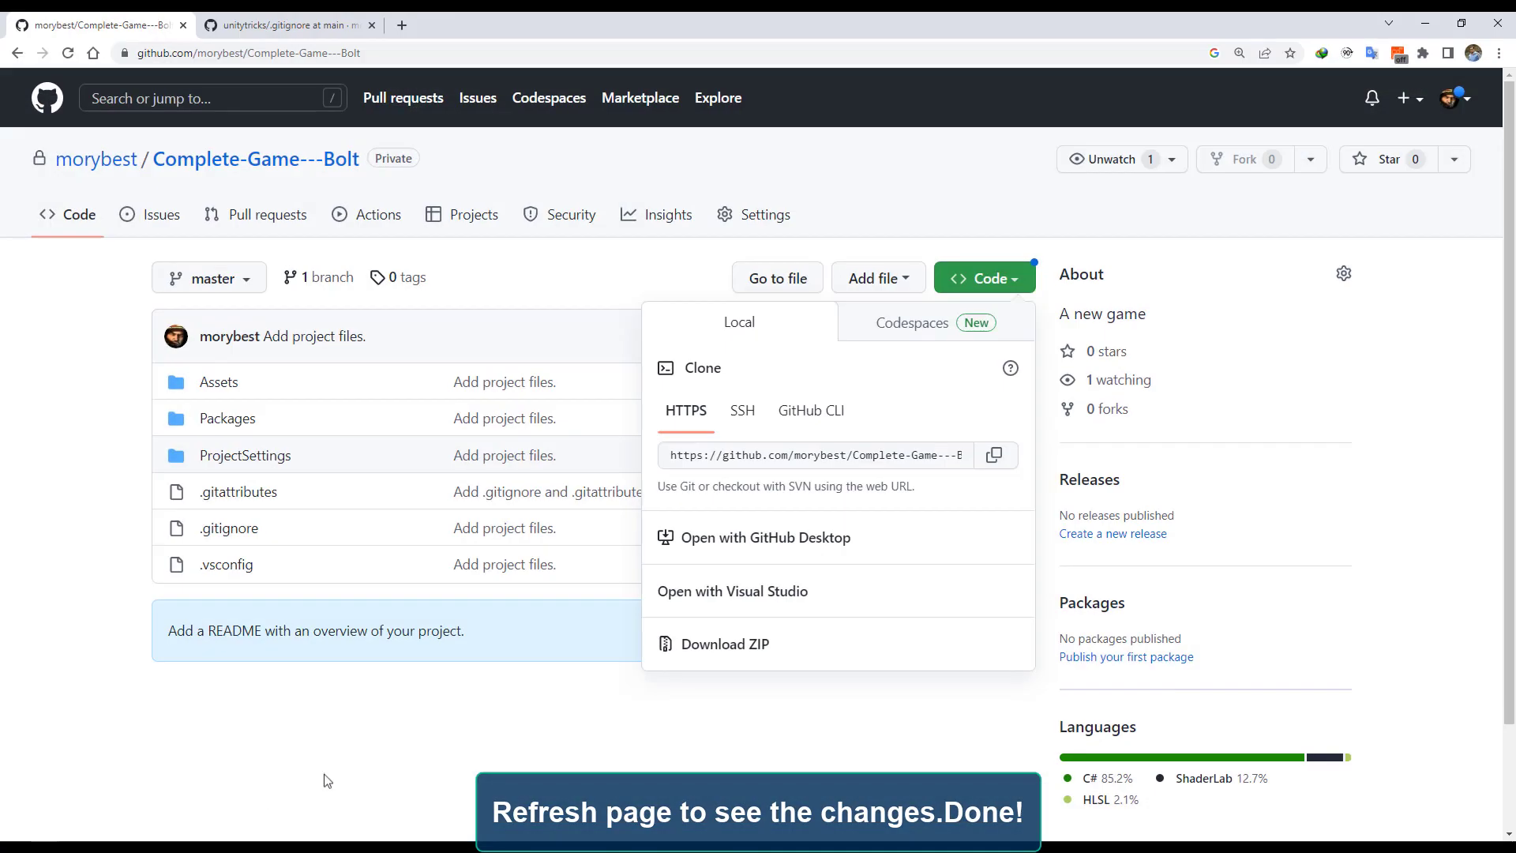
click(511, 729)
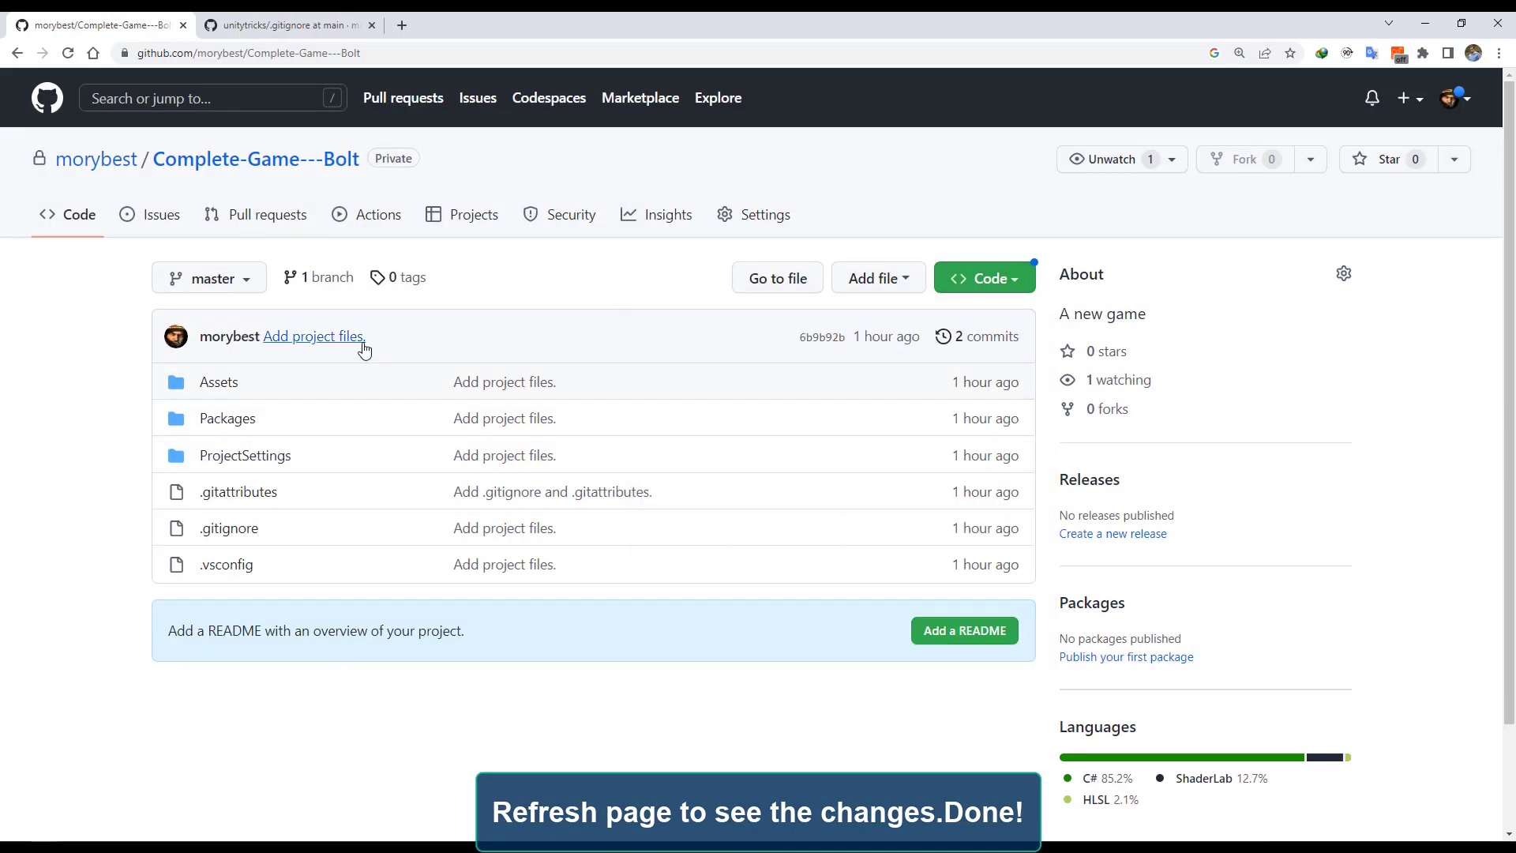
click(69, 54)
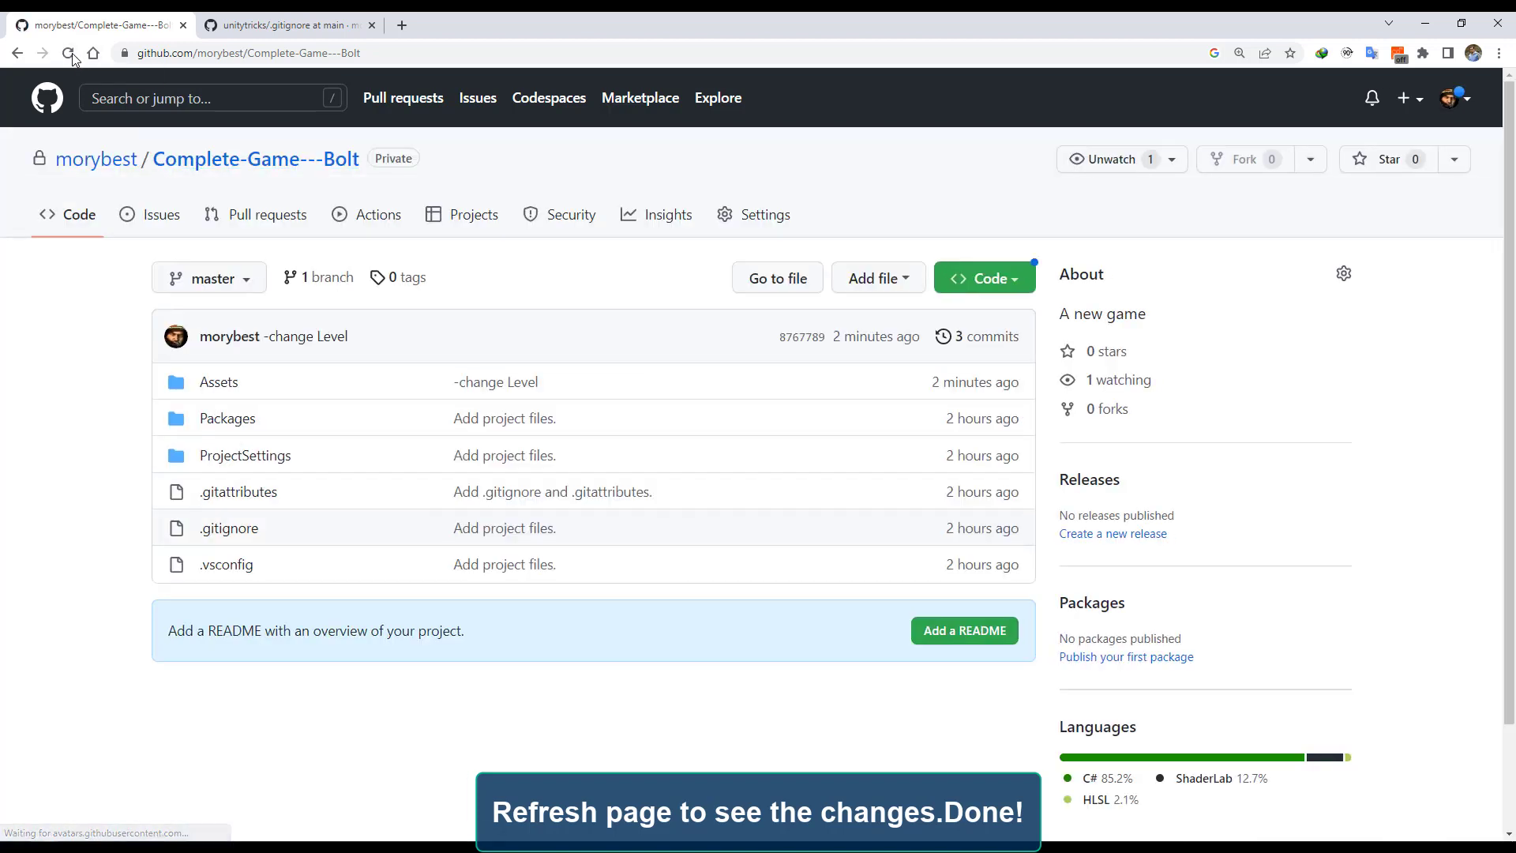
drag(933, 386, 1003, 387)
drag(581, 383, 451, 383)
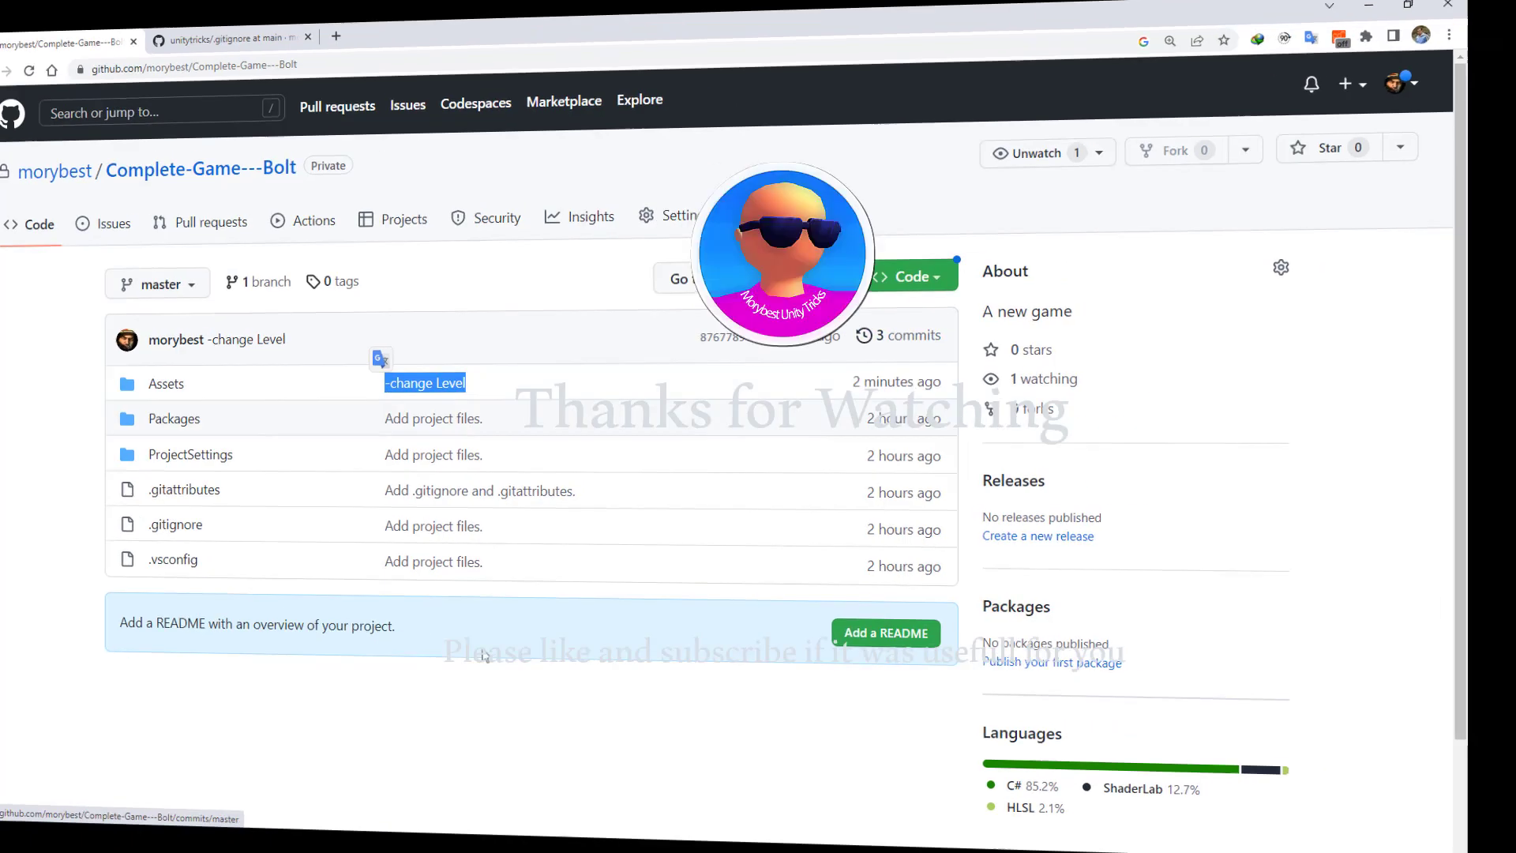